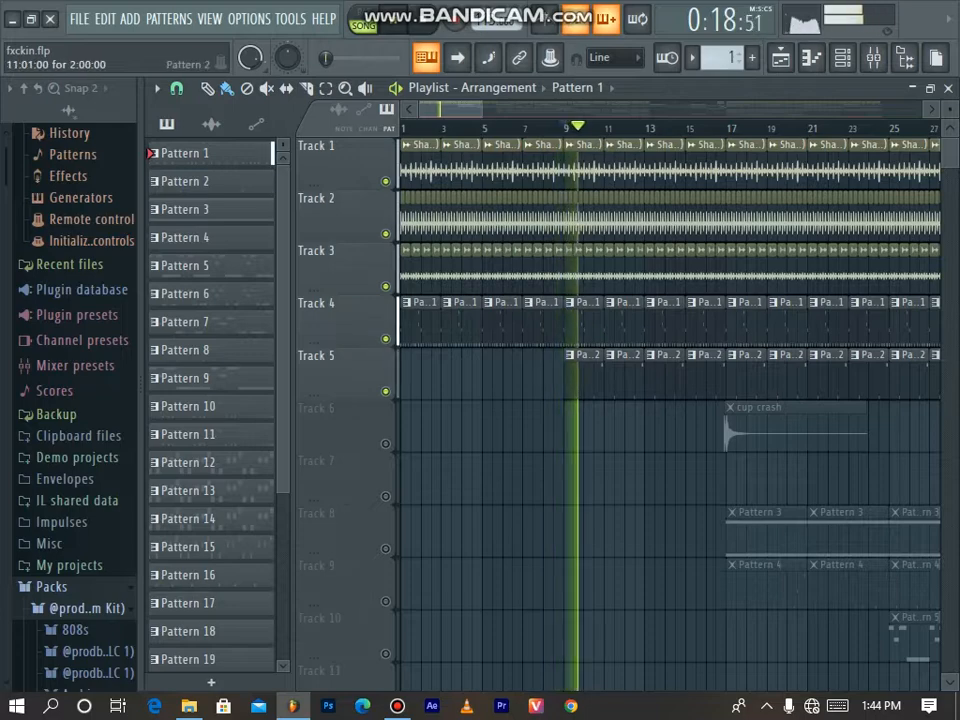
Open Pattern 2 from Track 5 and examine its channel rack steps and the STEBAS707 (25) sampler settings.
double_click(588, 374)
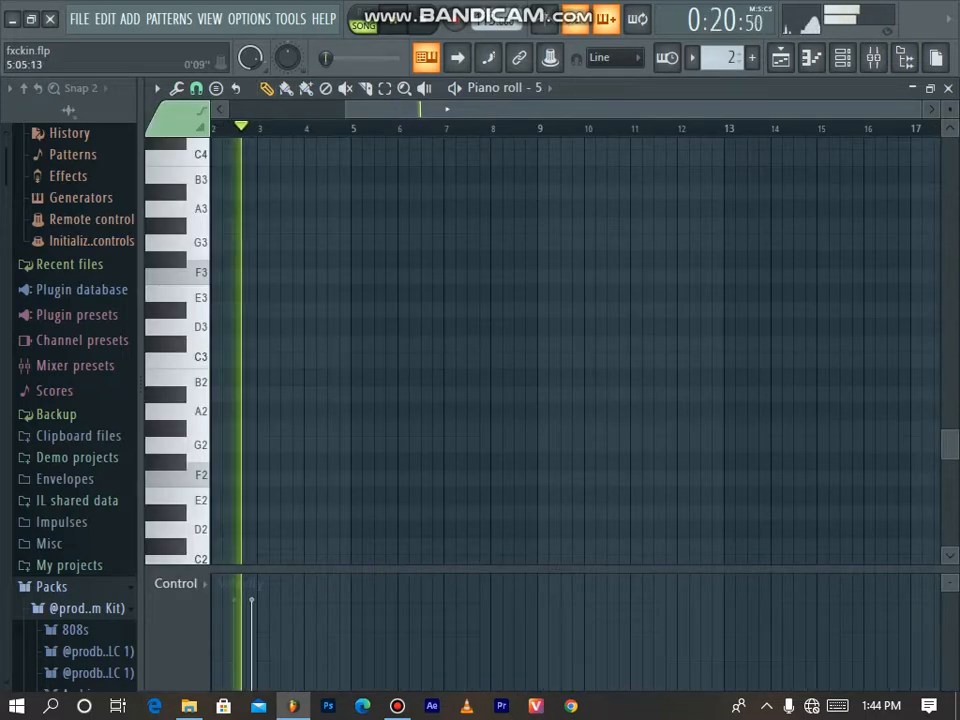
left_click(842, 58)
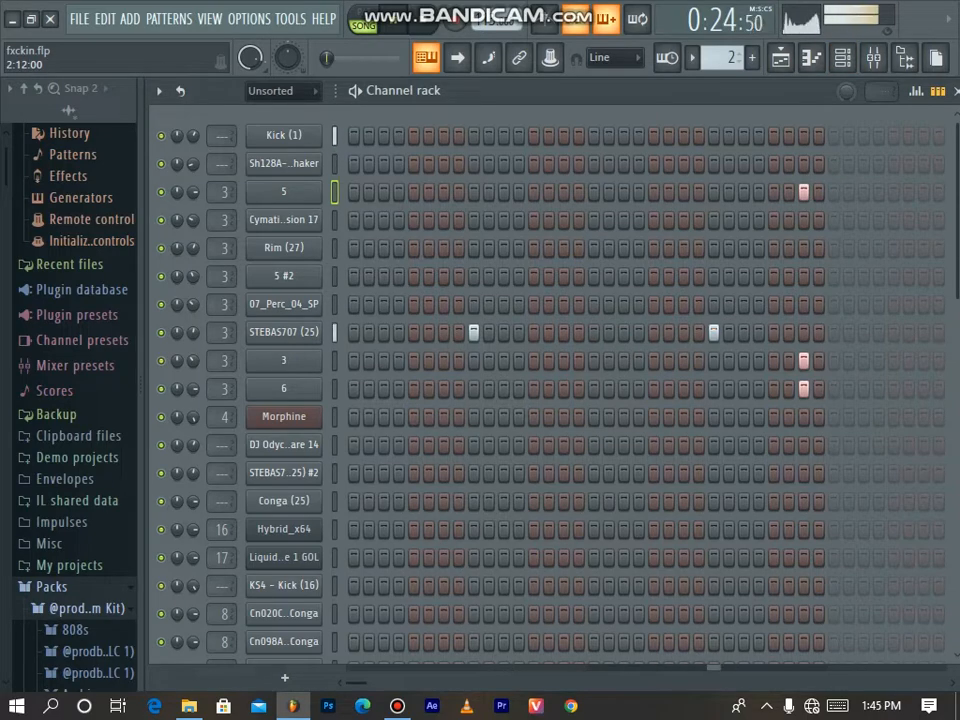
left_click(284, 332)
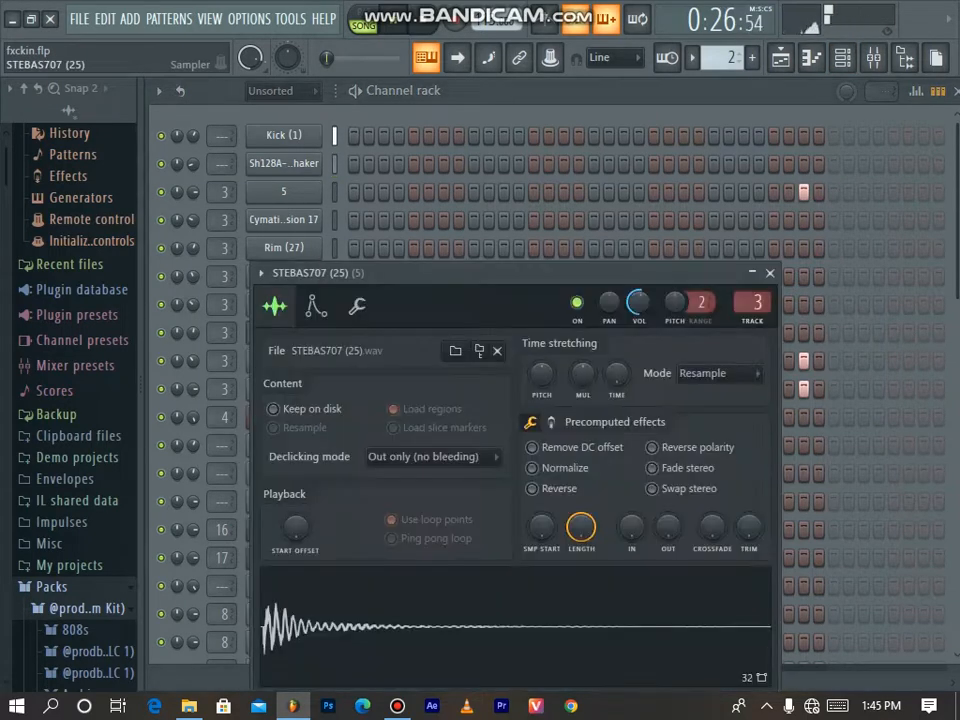
left_click(770, 273)
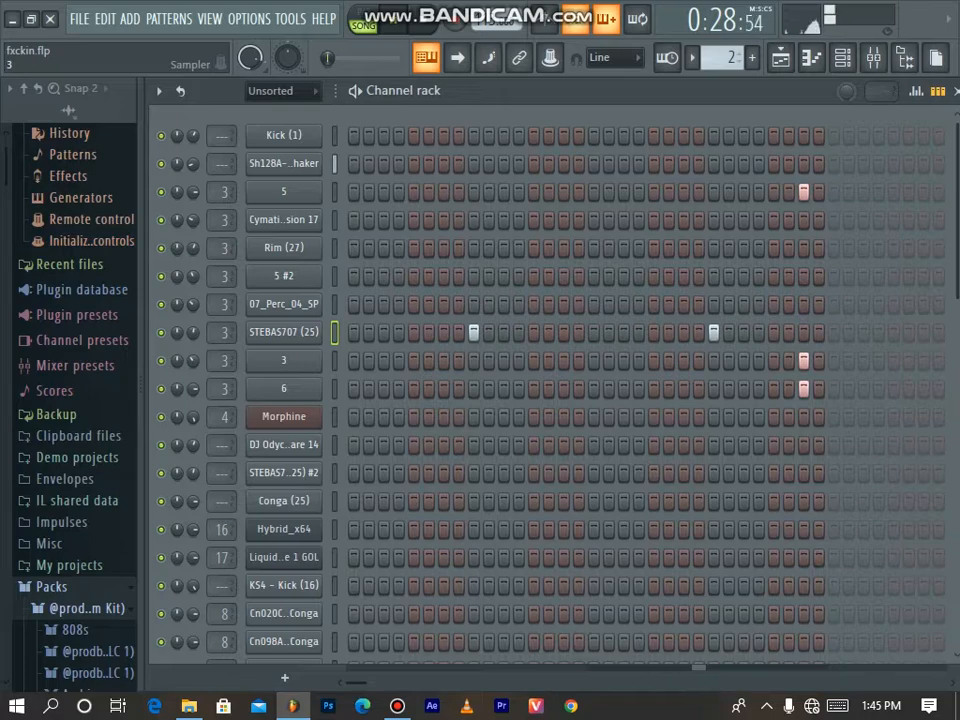
View the STEBAS707 (25) notes in the piano roll with the Note pan values shown, and close the piano roll.
right_click(320, 330)
left_click(356, 332)
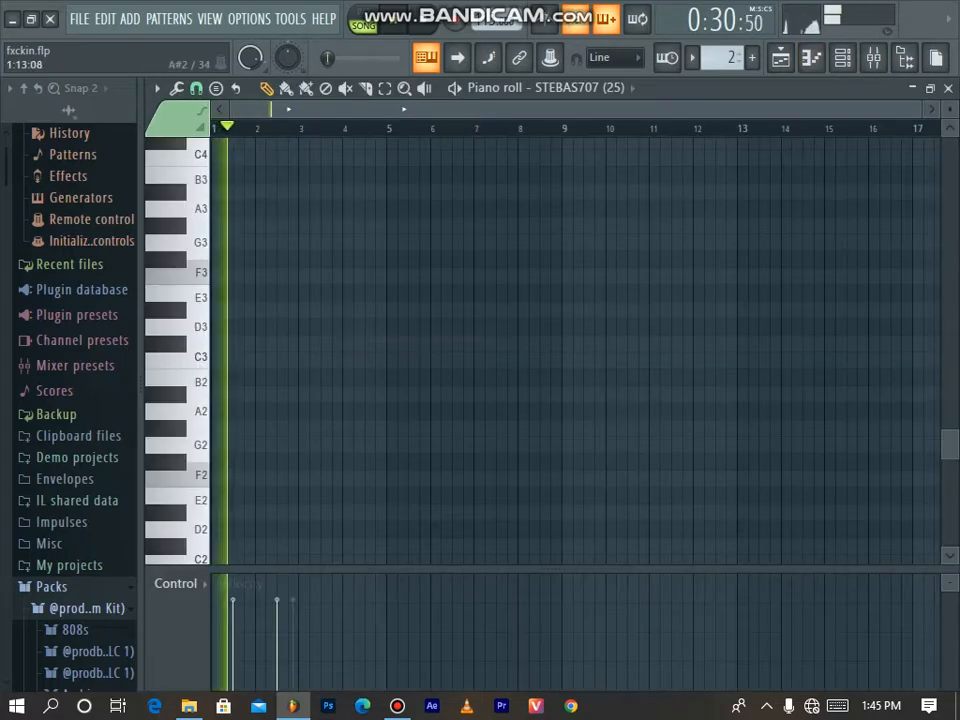
scroll(575, 350, "up", 6)
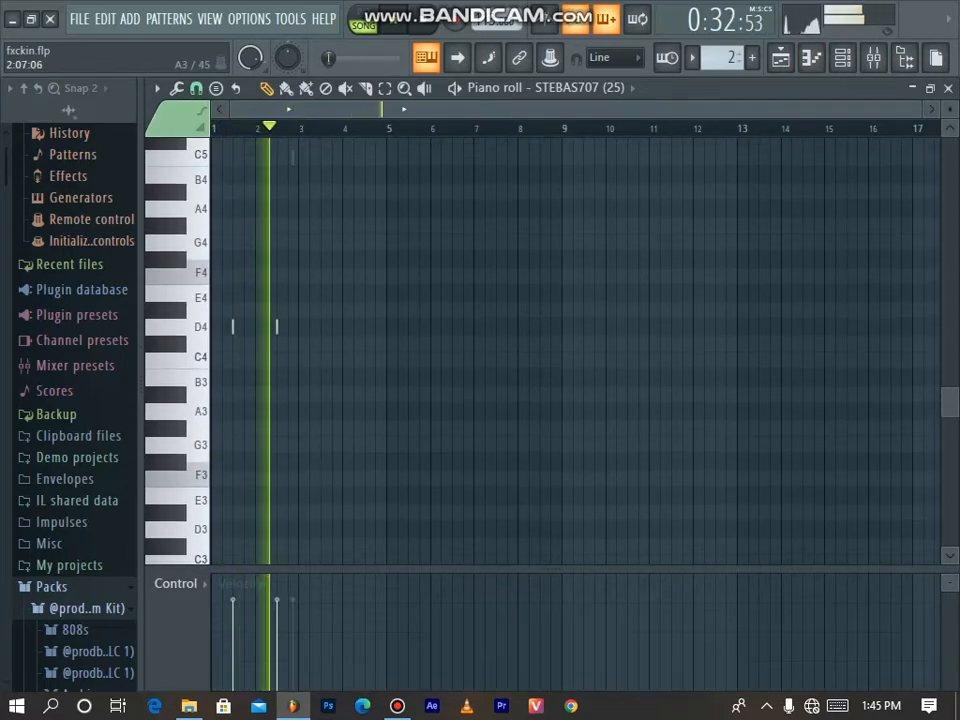
left_click(175, 583)
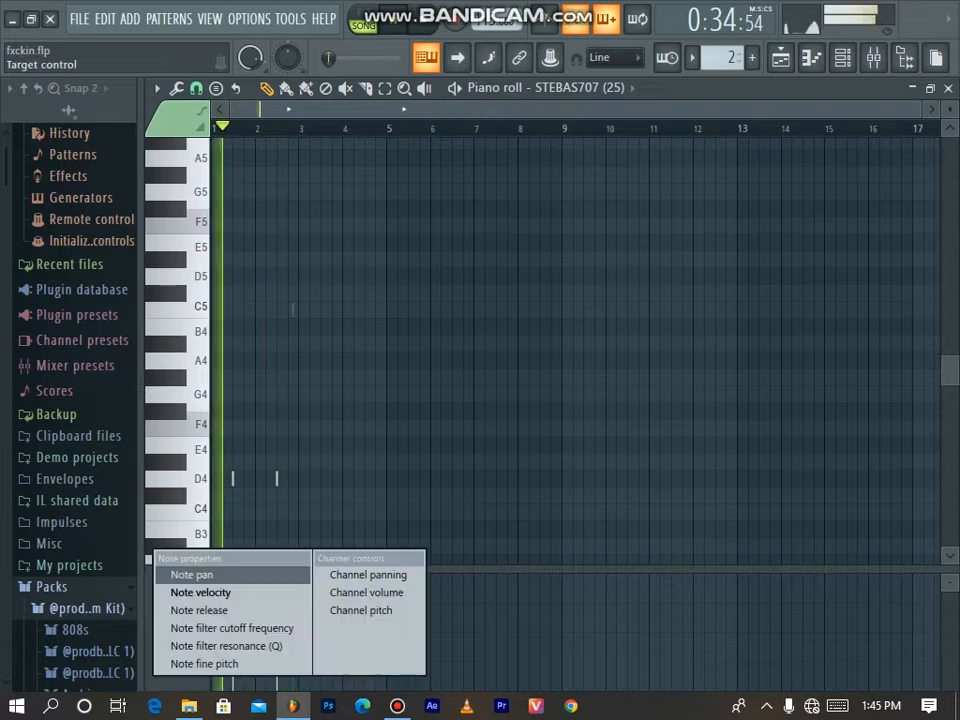
left_click(191, 575)
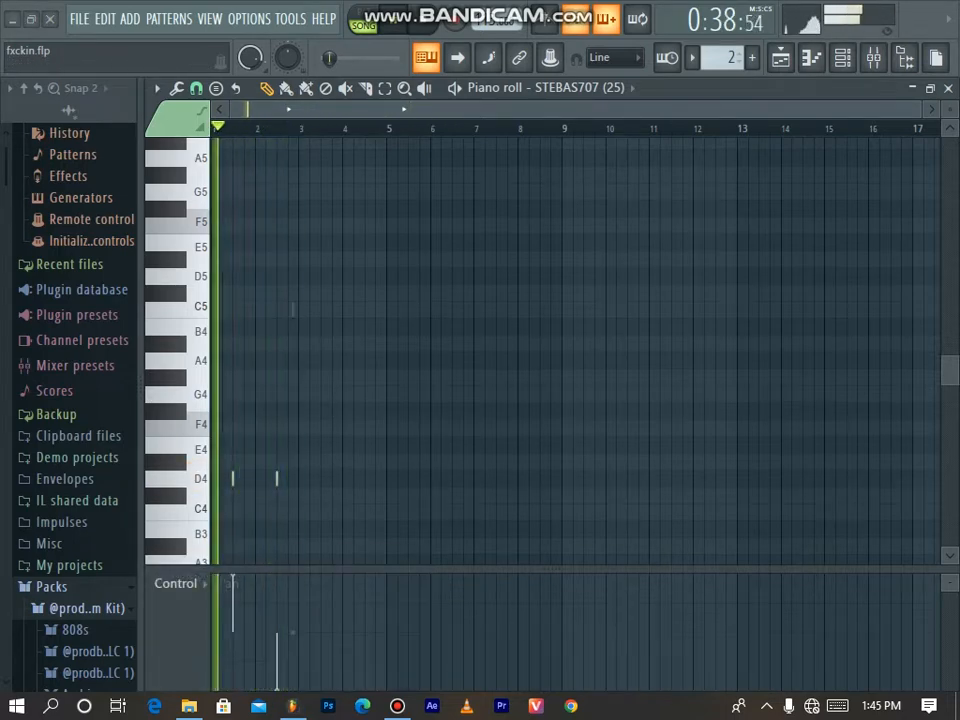
left_click(948, 88)
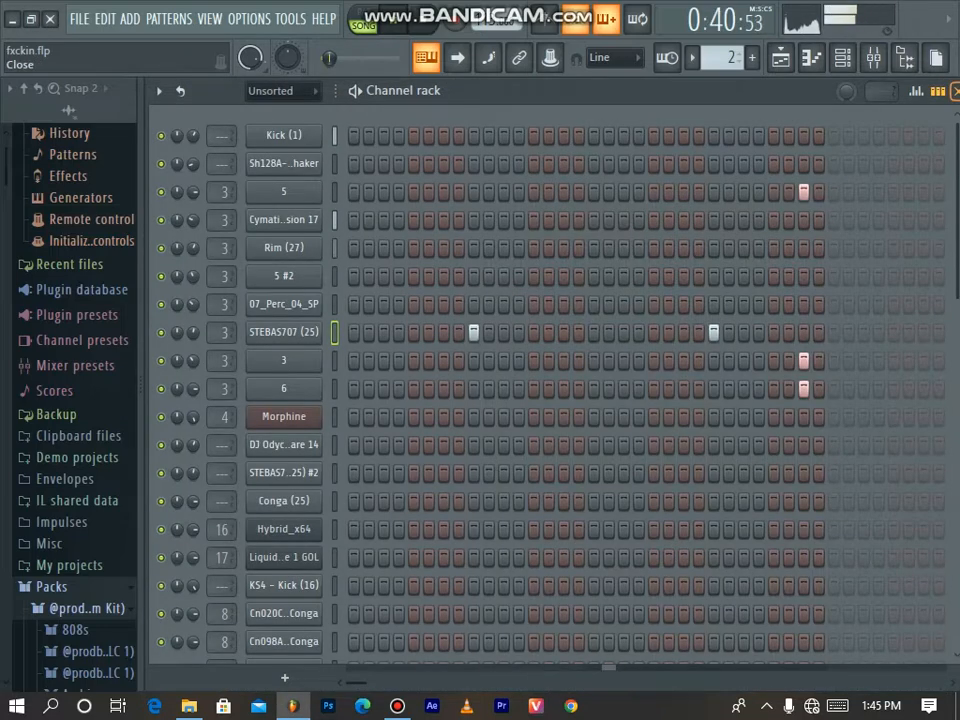
Return to the playlist, play from before the first cup crash, and unmute Track 6 and Track 8.
left_click(955, 91)
left_click(564, 127)
left_click(385, 444)
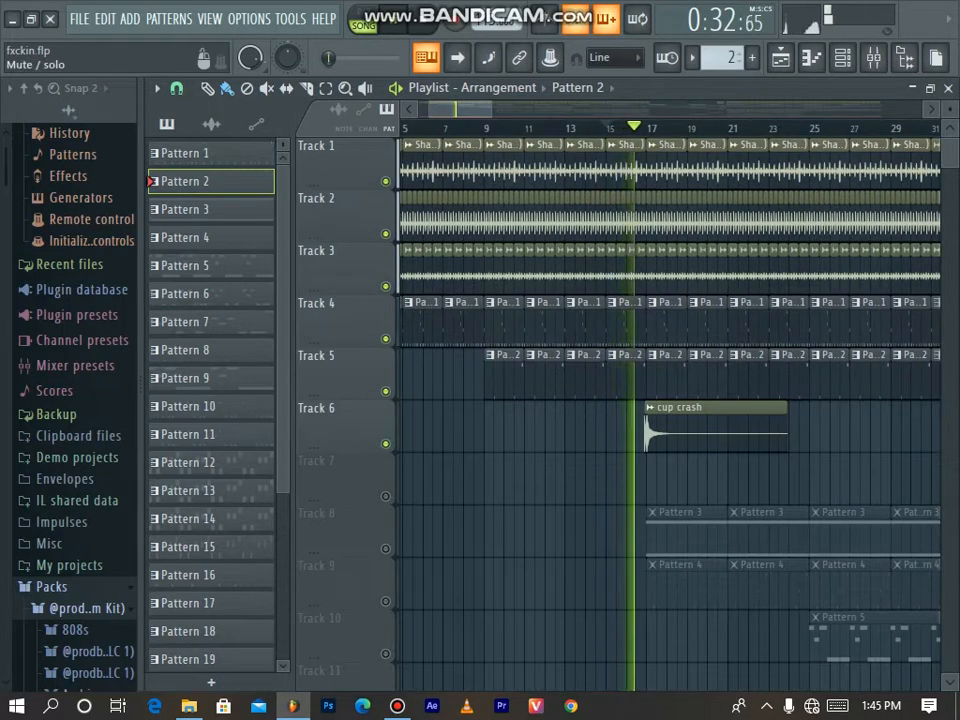
left_click(385, 548)
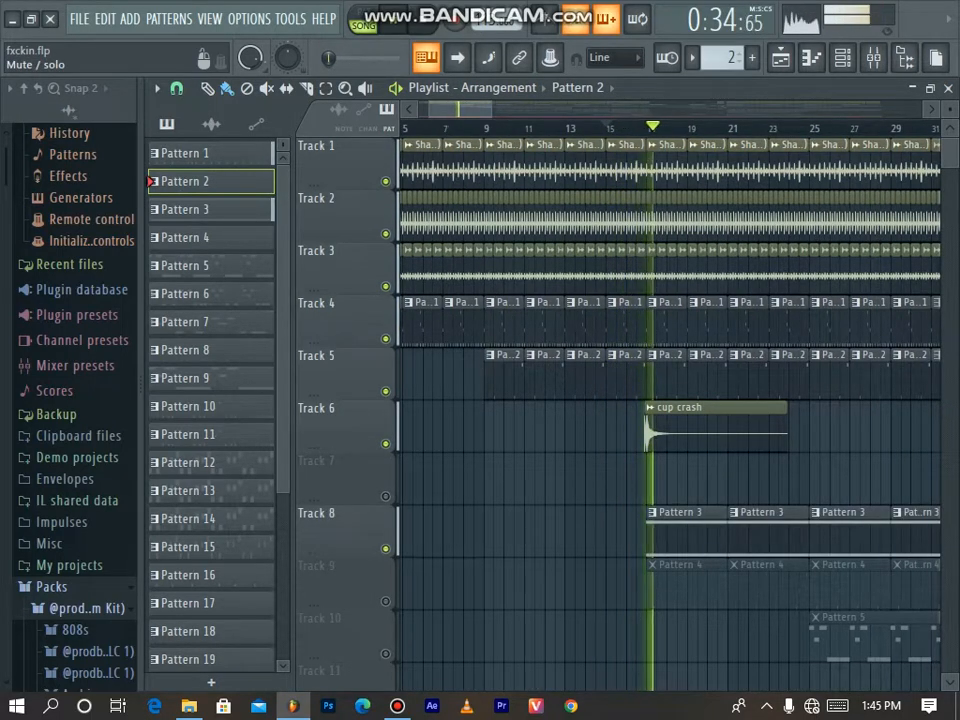
Open Pattern 3 from Track 8 and examine its Morphine synthesizer and the Presets Library, closing the plugin when done.
double_click(688, 531)
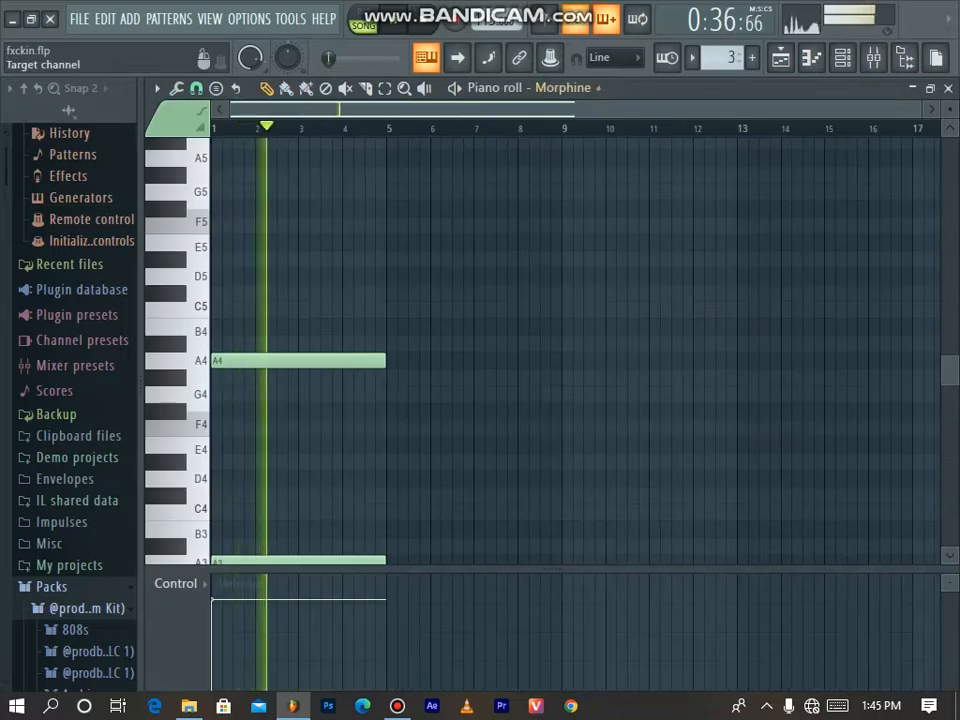
left_click(563, 88)
left_click(564, 103)
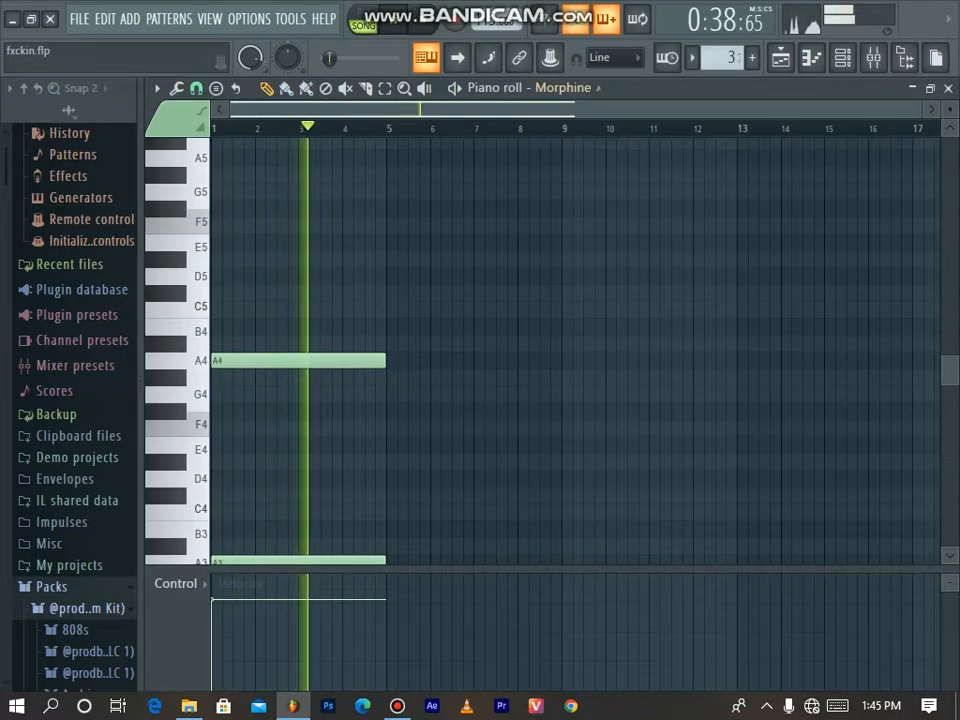
right_click(563, 88)
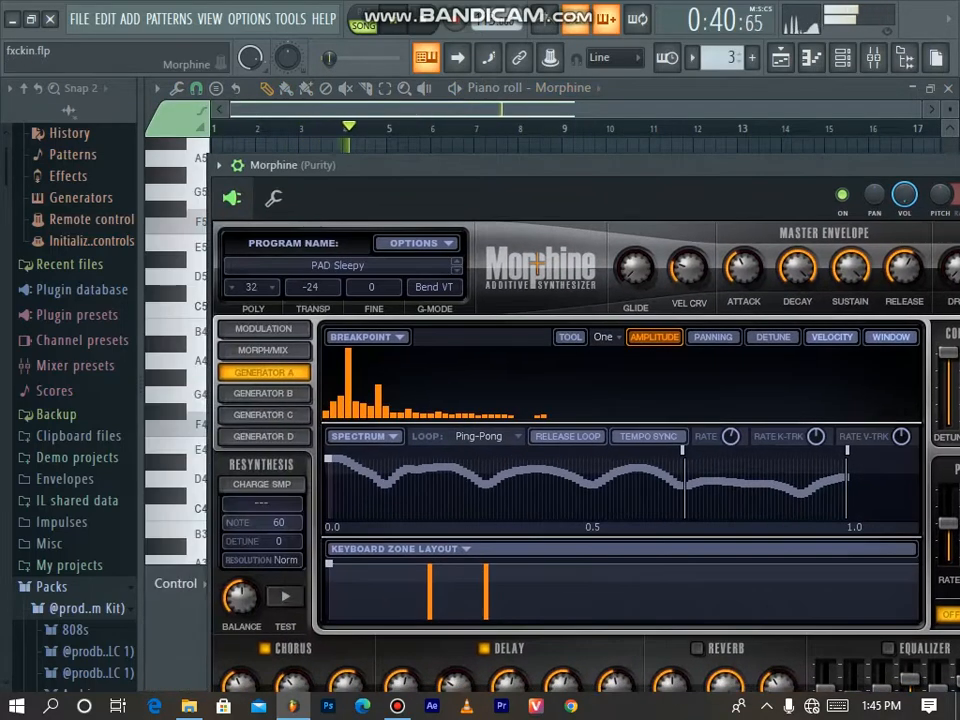
left_click(338, 266)
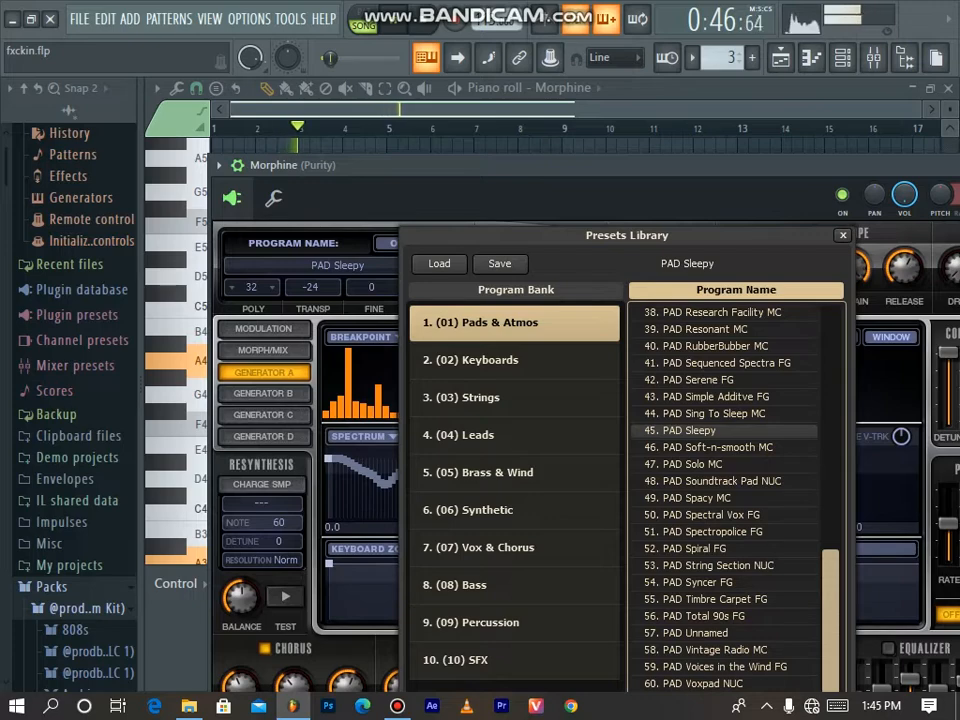
left_click_drag(900, 165, 718, 203)
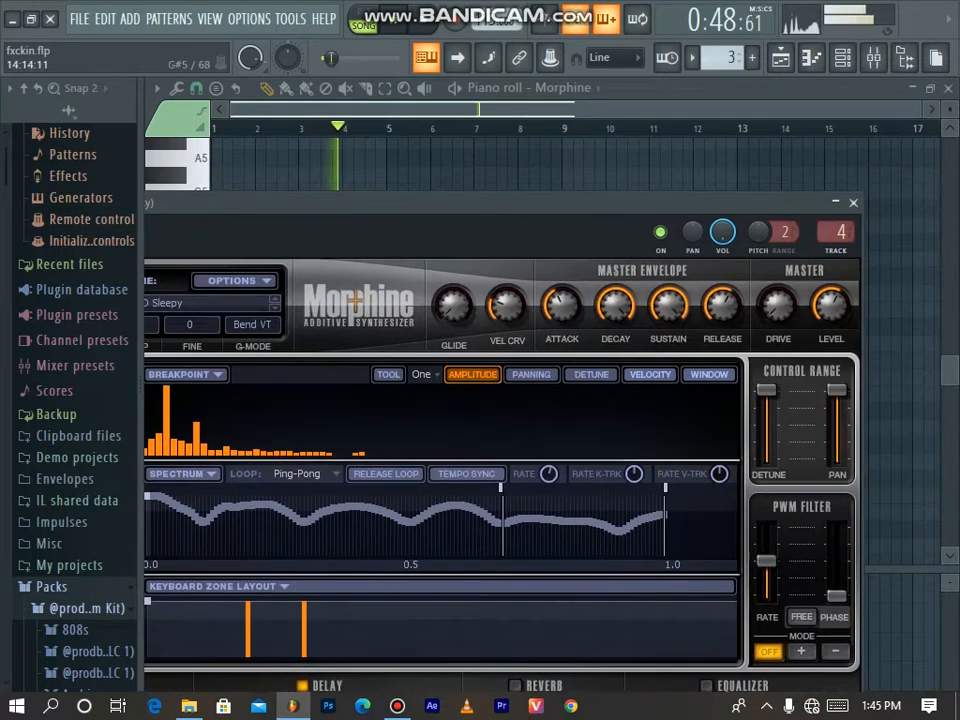
left_click(853, 203)
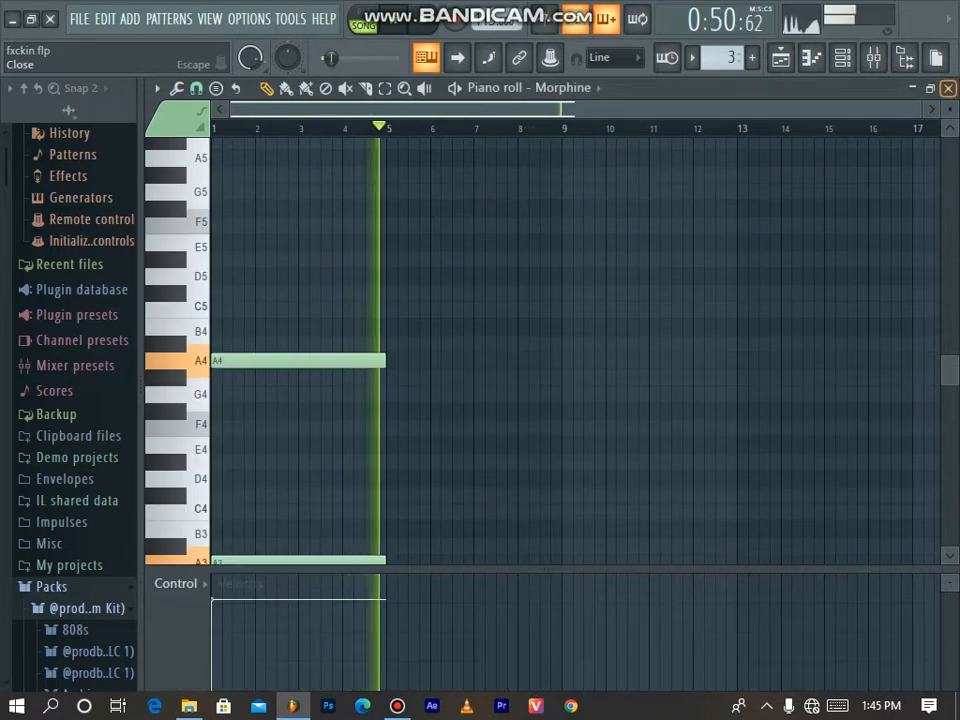
Return to the playlist, restart playback, and unmute Track 9 holding the Pattern 4 clips.
key("F5")
key("space")
key("space")
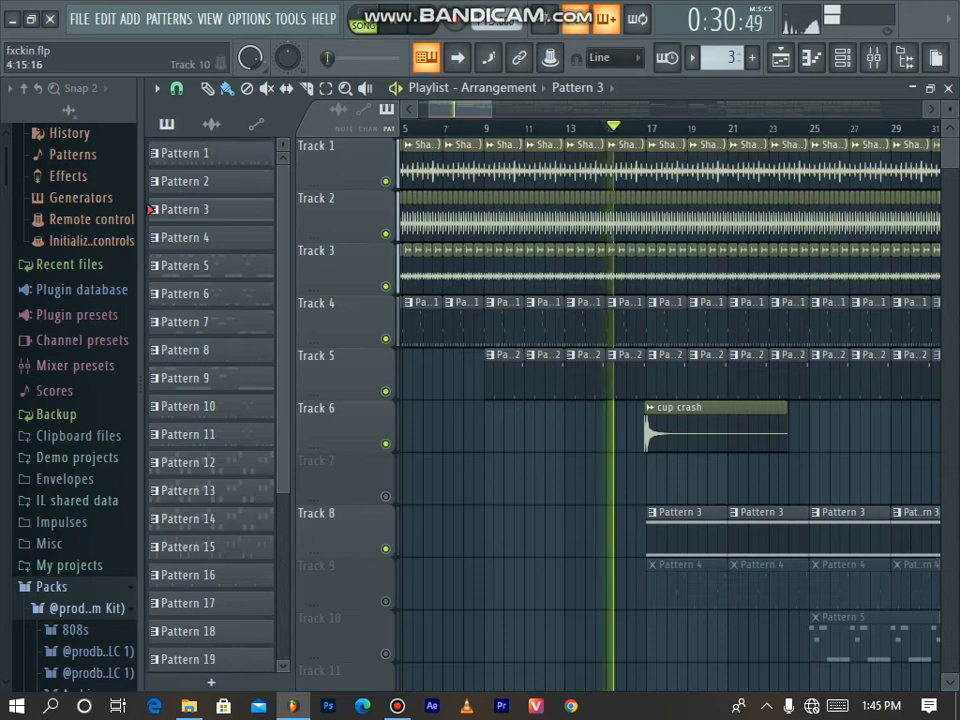
left_click(385, 601)
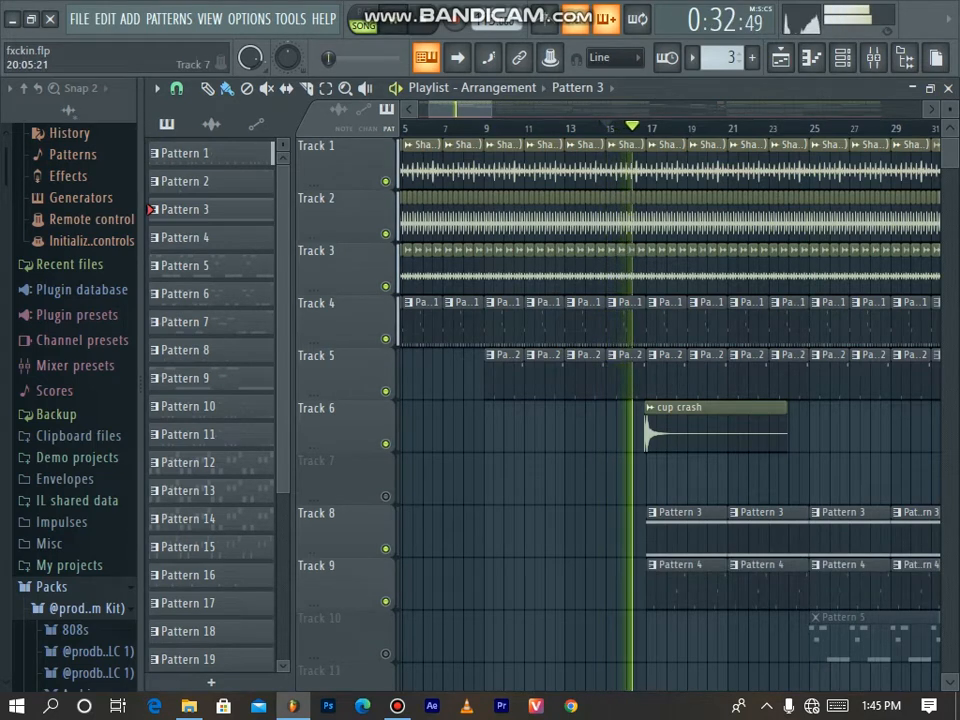
Open Pattern 4 from Track 9 to examine its piano roll notes and channel rack steps, and close both views.
double_click(683, 580)
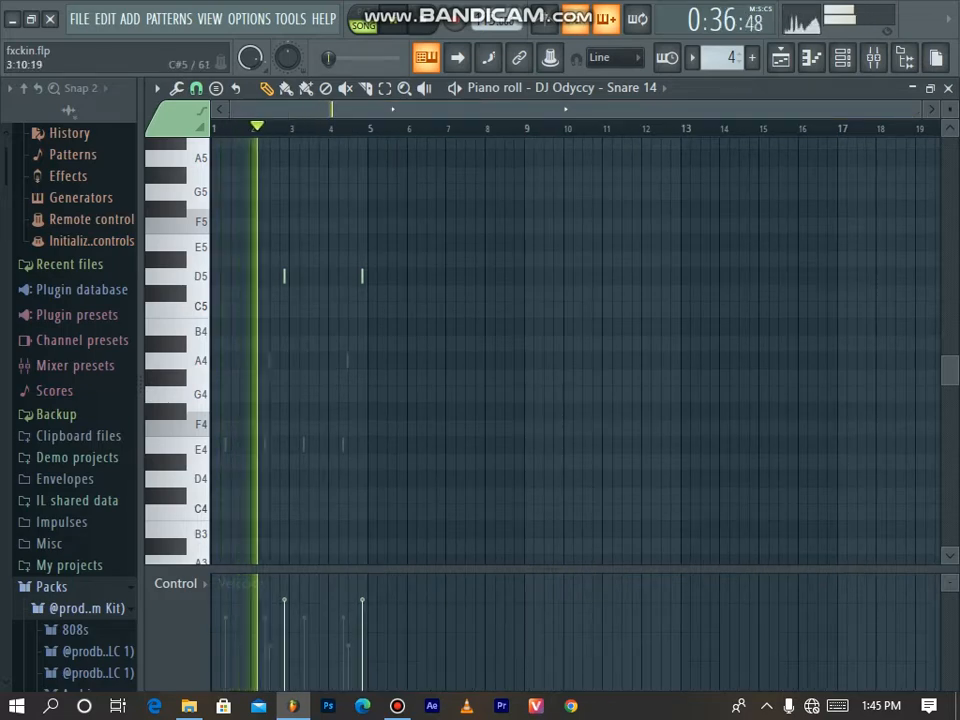
left_click(842, 57)
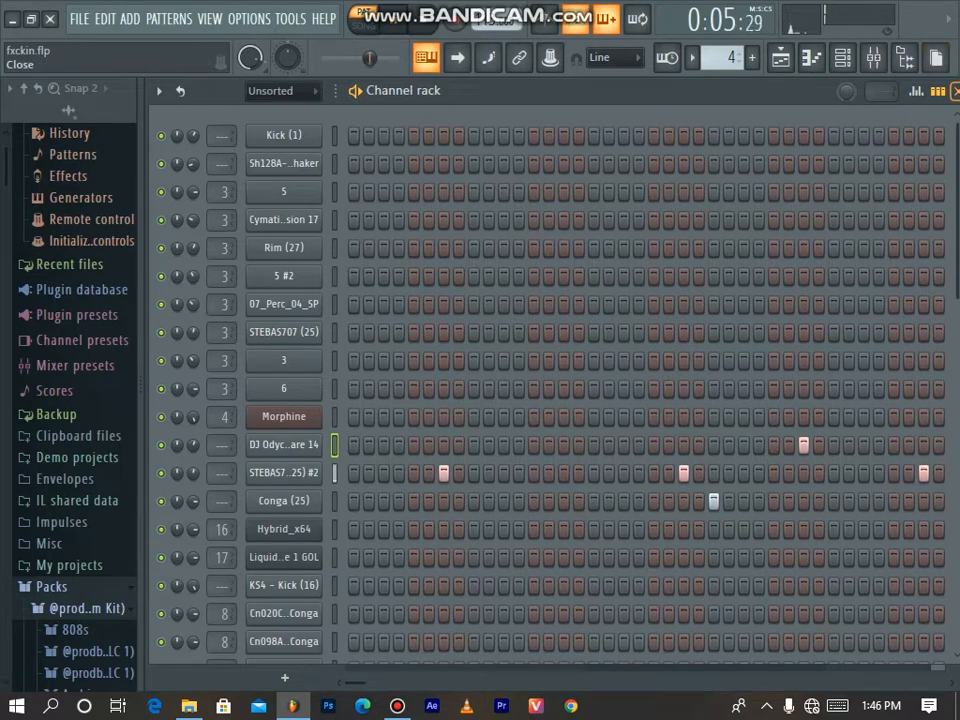
left_click(956, 91)
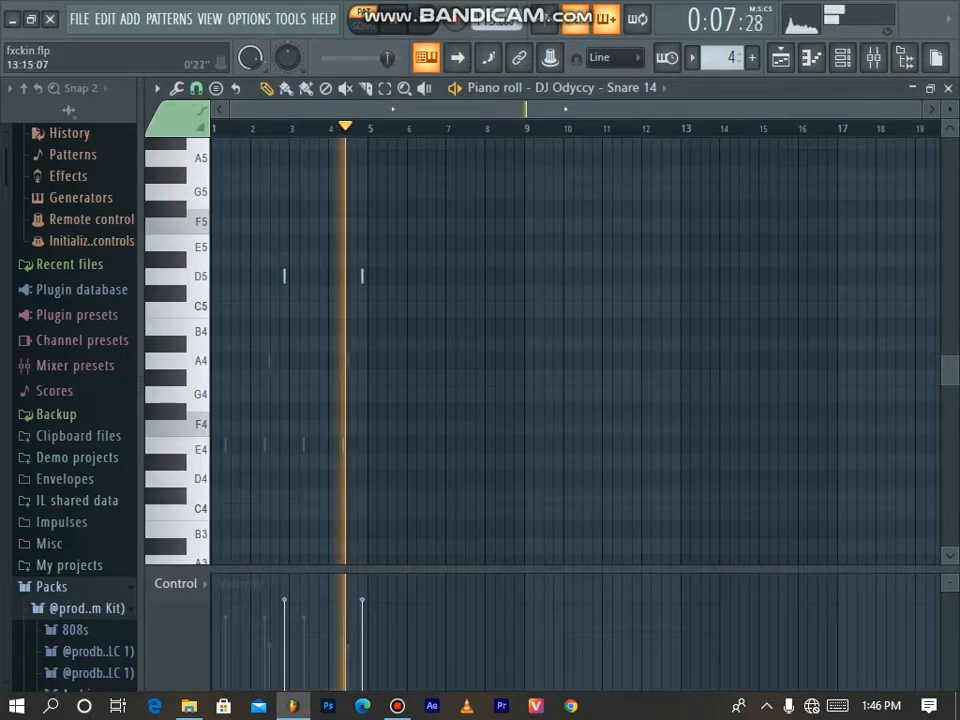
left_click(948, 89)
Play the song from bar 17 and unmute Track 10 holding the Pattern 5 clips.
left_click(648, 128)
scroll(668, 410, "down", 7)
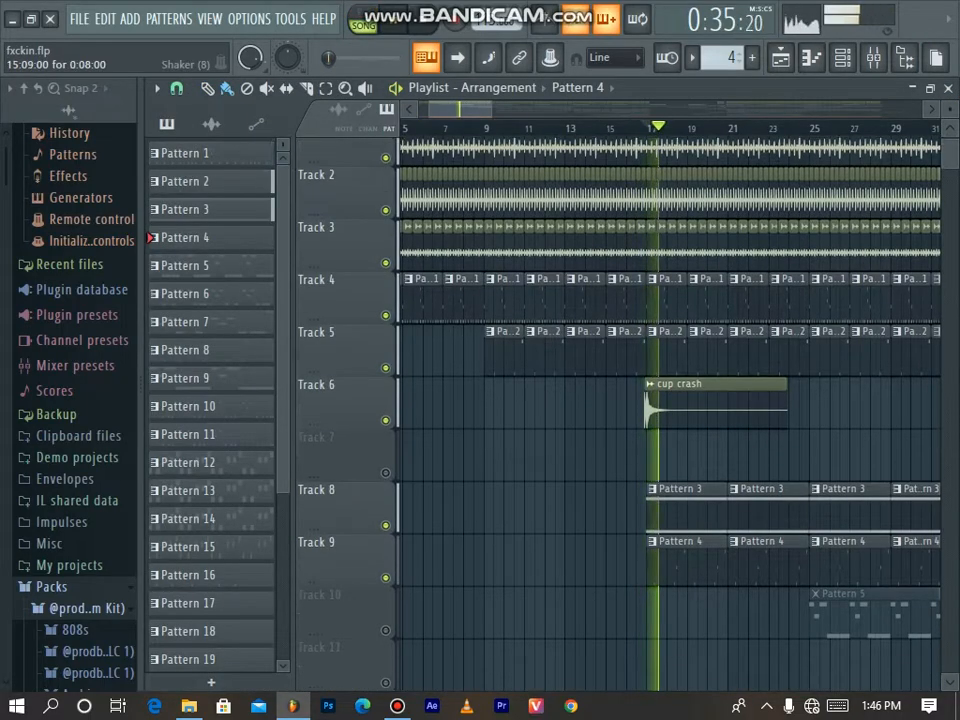
scroll(668, 410, "up", 7)
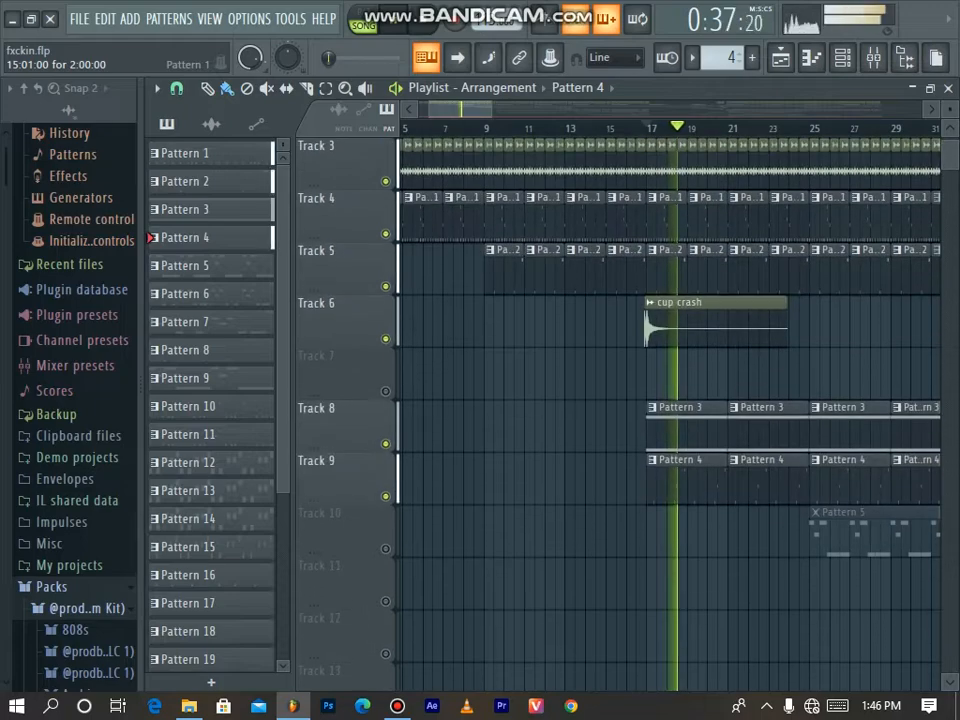
scroll(502, 375, "down", 5)
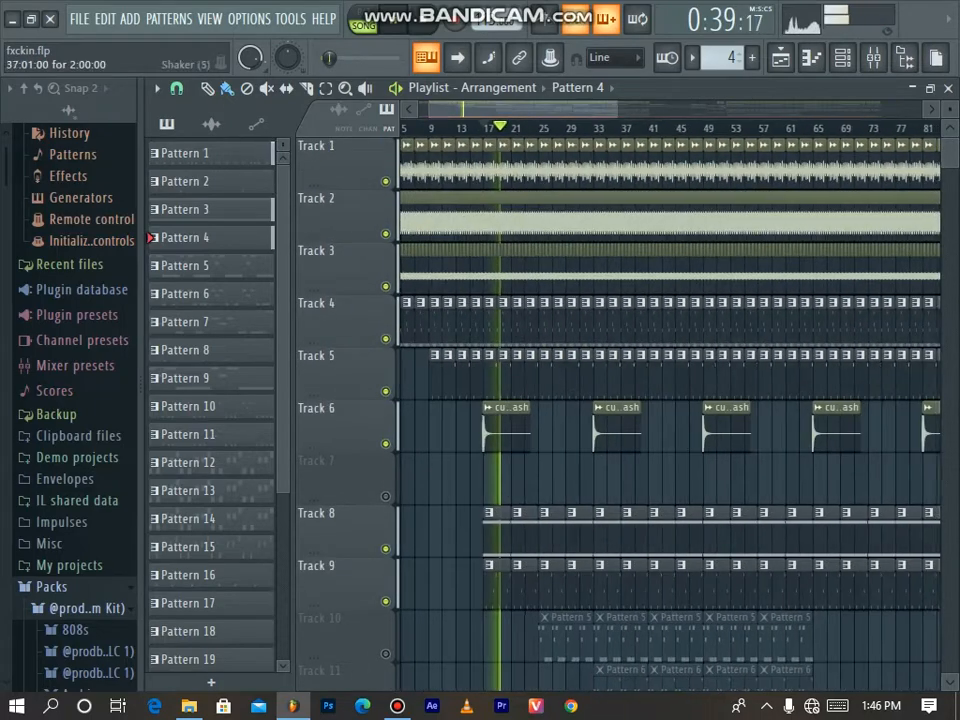
scroll(508, 380, "down", 8)
scroll(515, 360, "up", 1)
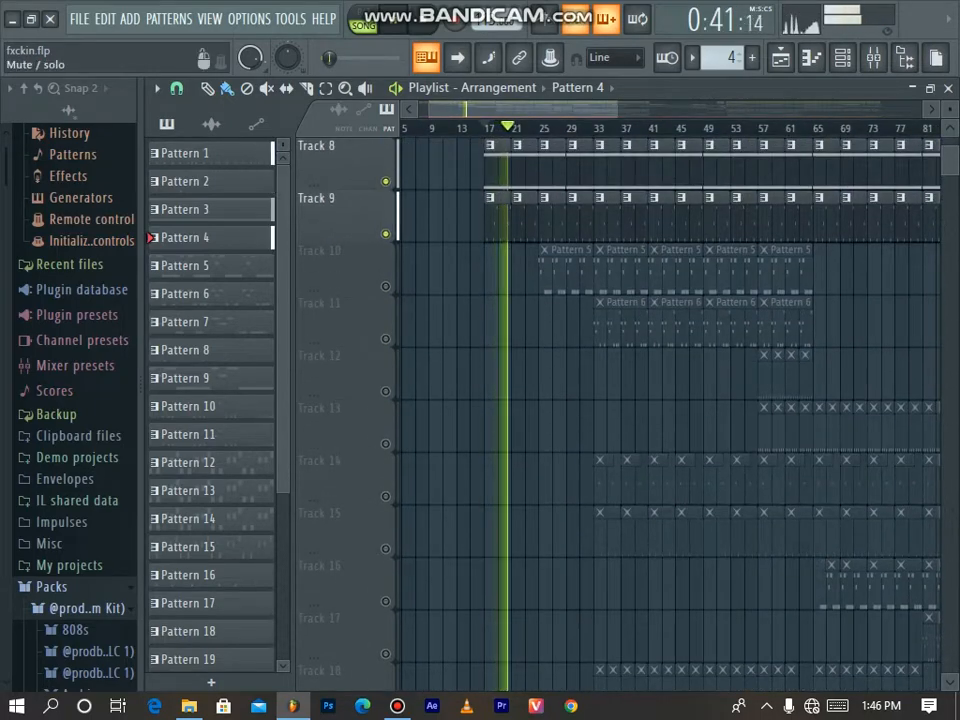
left_click(385, 287)
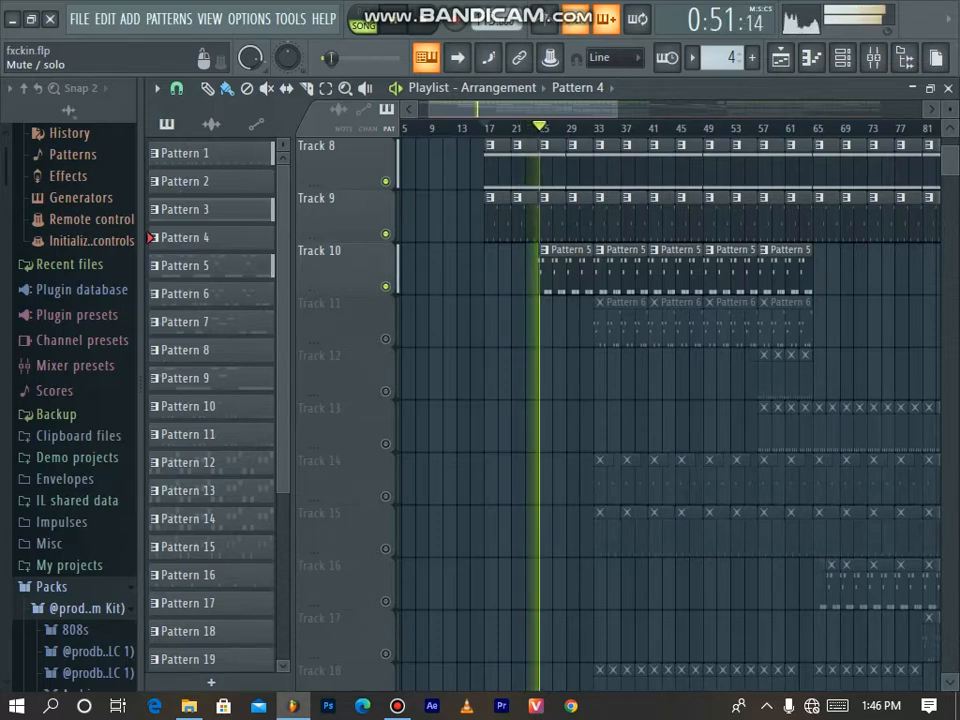
Open Pattern 5 from Track 10 in the piano roll and examine its full Hybrid_x64 note sequence.
scroll(482, 270, "up", 4)
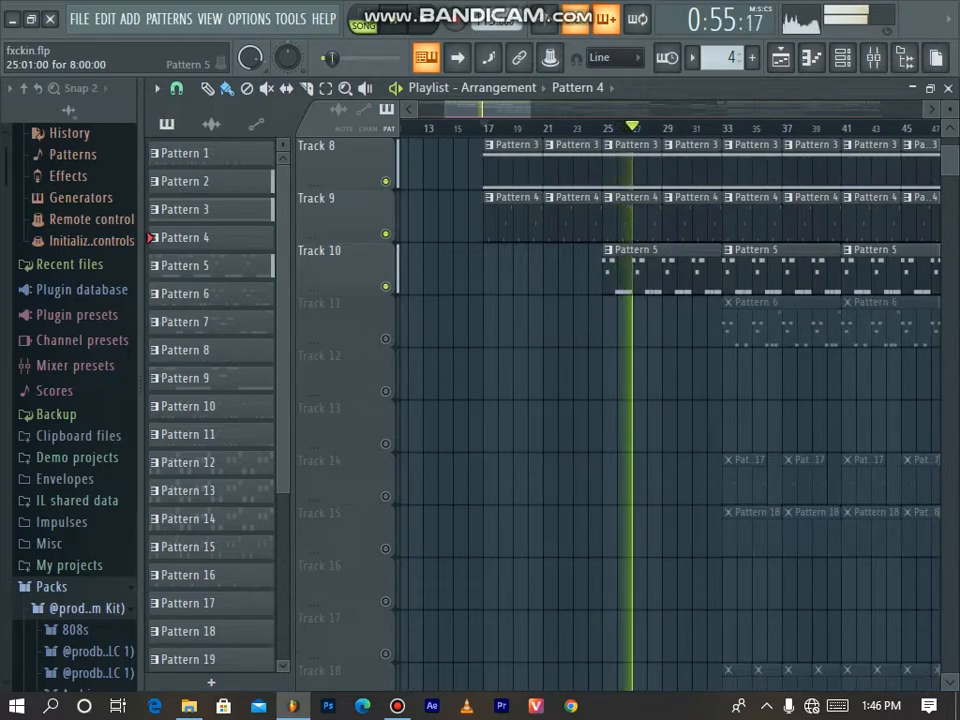
double_click(660, 270)
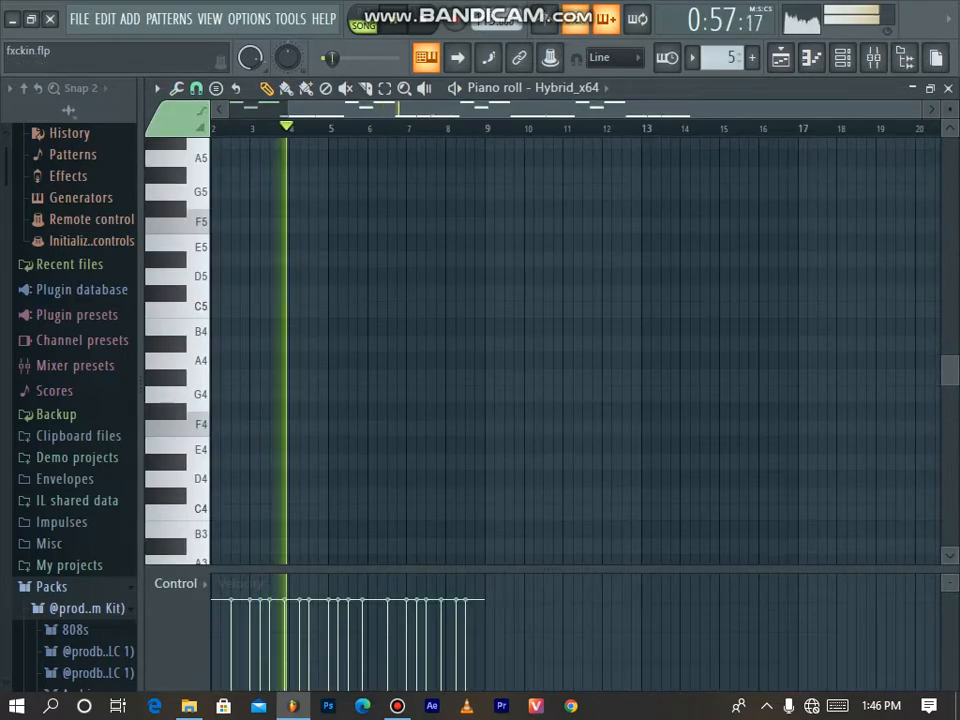
left_click_drag(285, 109, 230, 109)
scroll(394, 297, "down", 6)
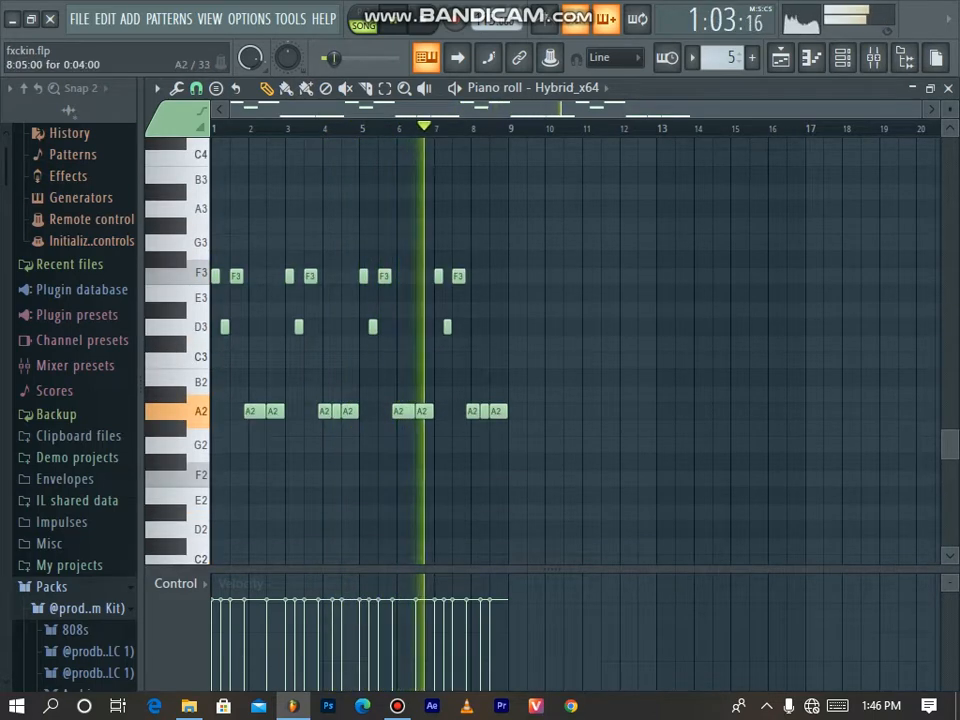
View the Hybrid_x64 plugin's preset and settings, and close it and the piano roll.
right_click(570, 88)
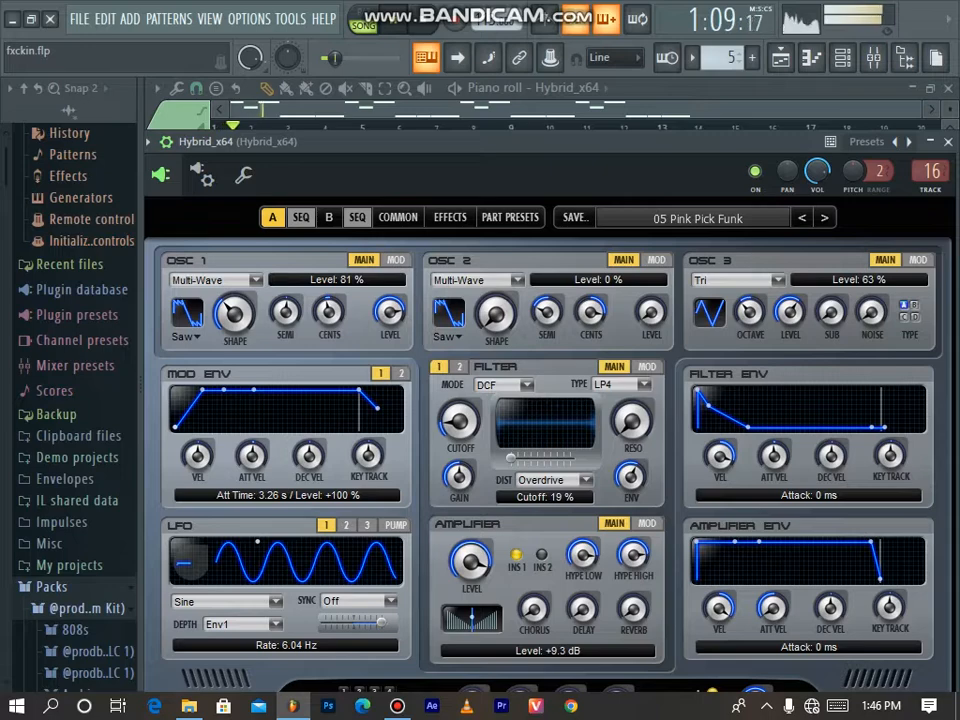
left_click_drag(720, 142, 506, 167)
left_click(734, 166)
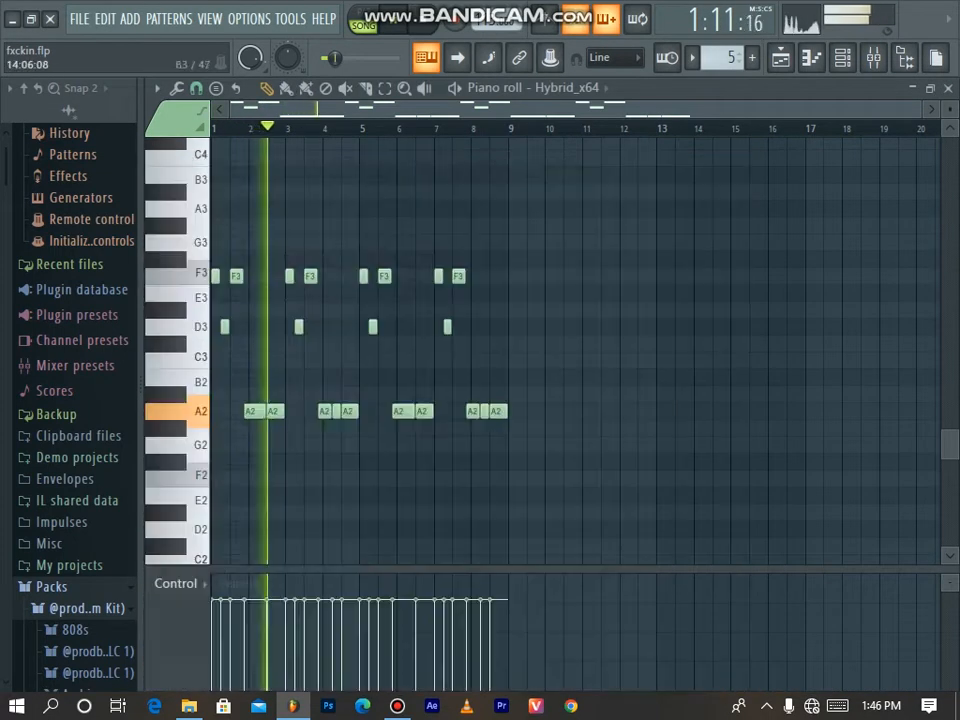
left_click(948, 88)
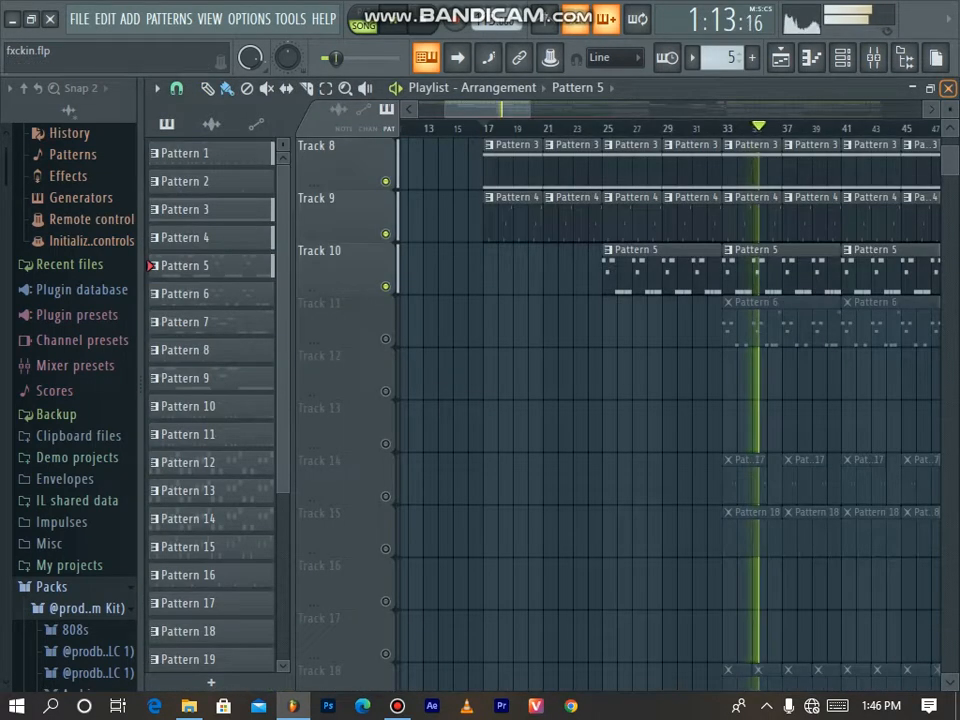
Unmute Track 11 holding the Pattern 6 clips and play the song from bar 33.
key("space")
left_click(385, 339)
left_click(724, 127)
key("space")
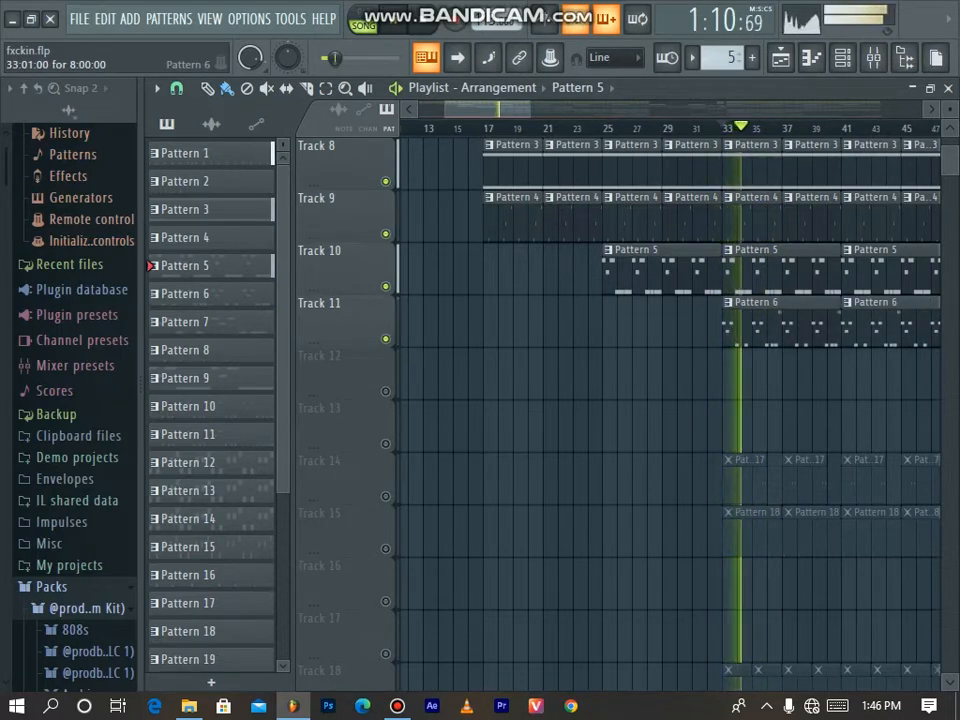
Open Pattern 6 from Track 11 in the piano roll, view the Liquid State 1 GOL plugin's settings and preset list, and close both.
double_click(772, 320)
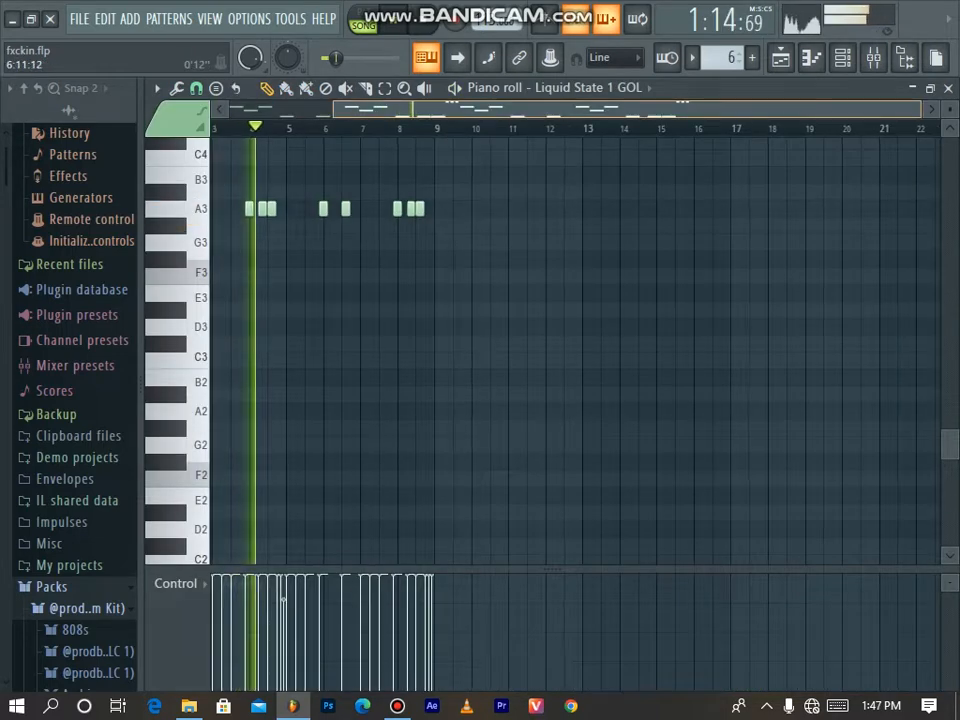
right_click(590, 88)
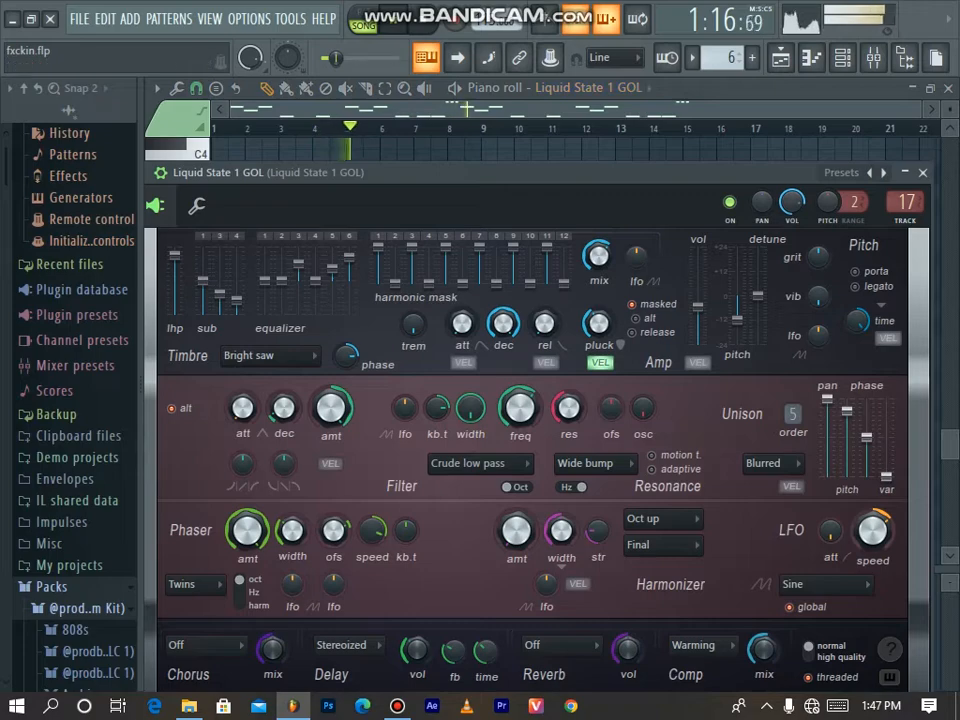
left_click(842, 172)
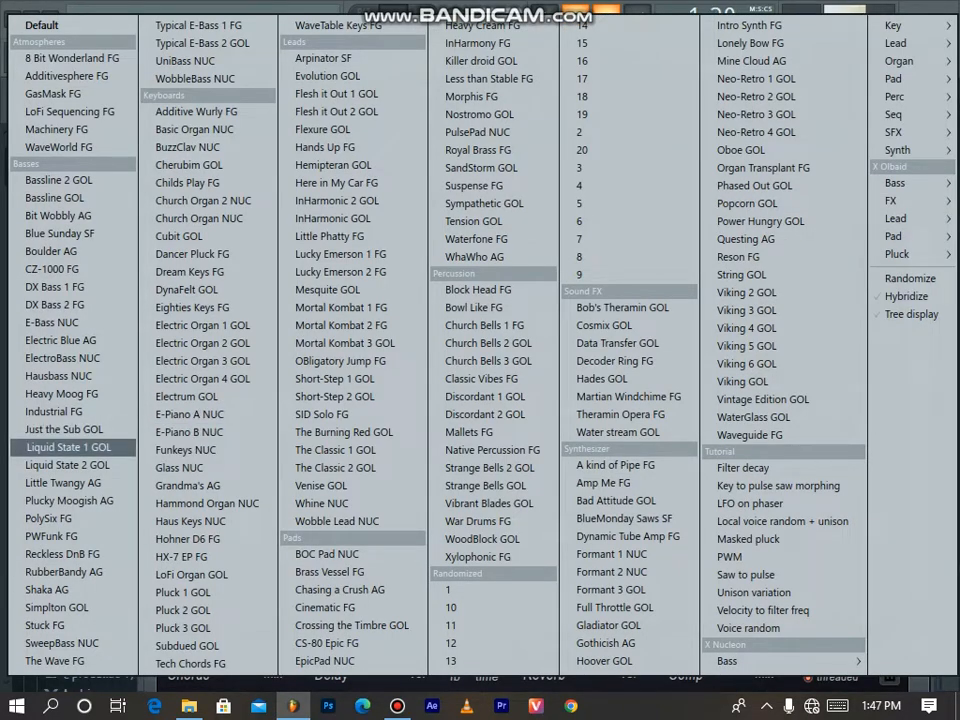
left_click(905, 7)
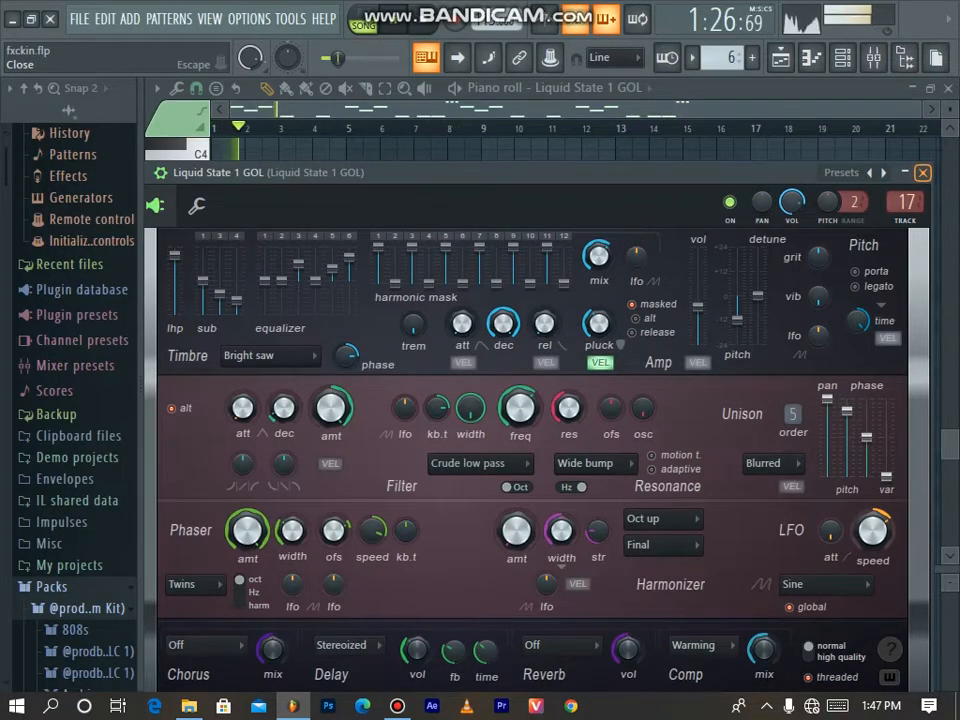
left_click(922, 173)
left_click(948, 88)
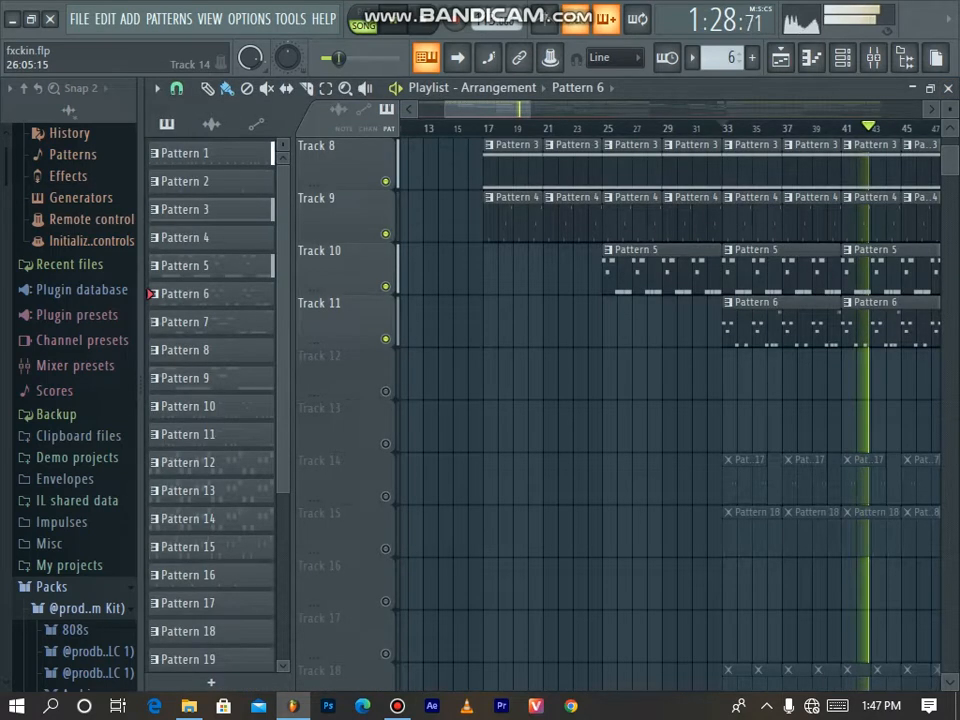
Unmute Tracks 14 and 15 holding the Pattern 17 and Pattern 18 clips and play the song from bar 33.
key("space")
left_click_drag(386, 548, 386, 496)
key("space")
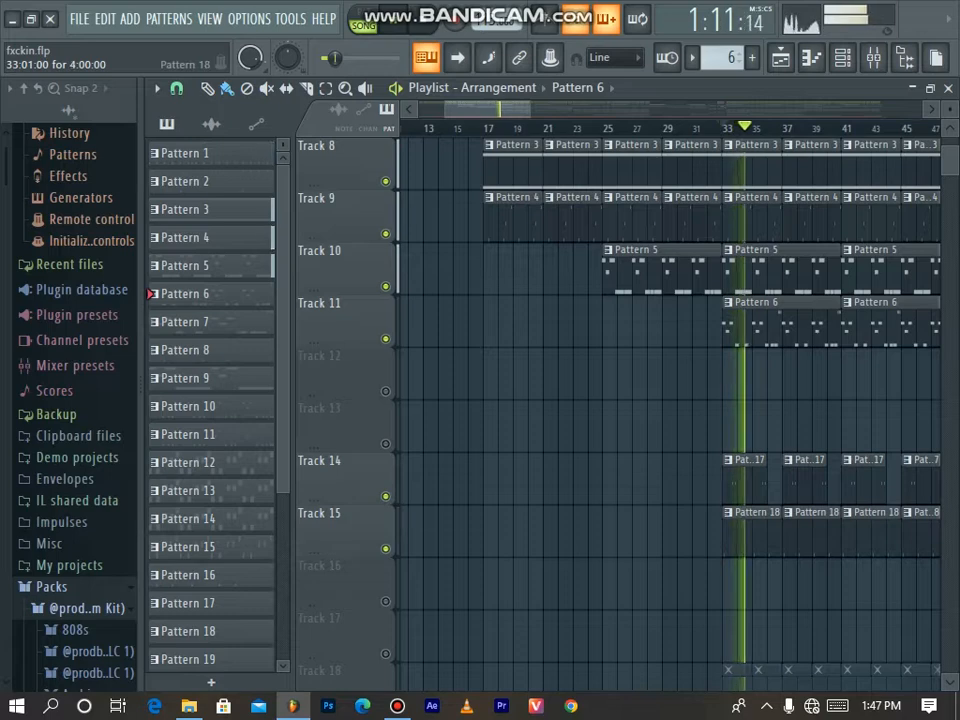
Open Pattern 17 from Track 14 in the piano roll, examine its PERC1 (1) notes, and close it.
scroll(340, 470, "down", 2)
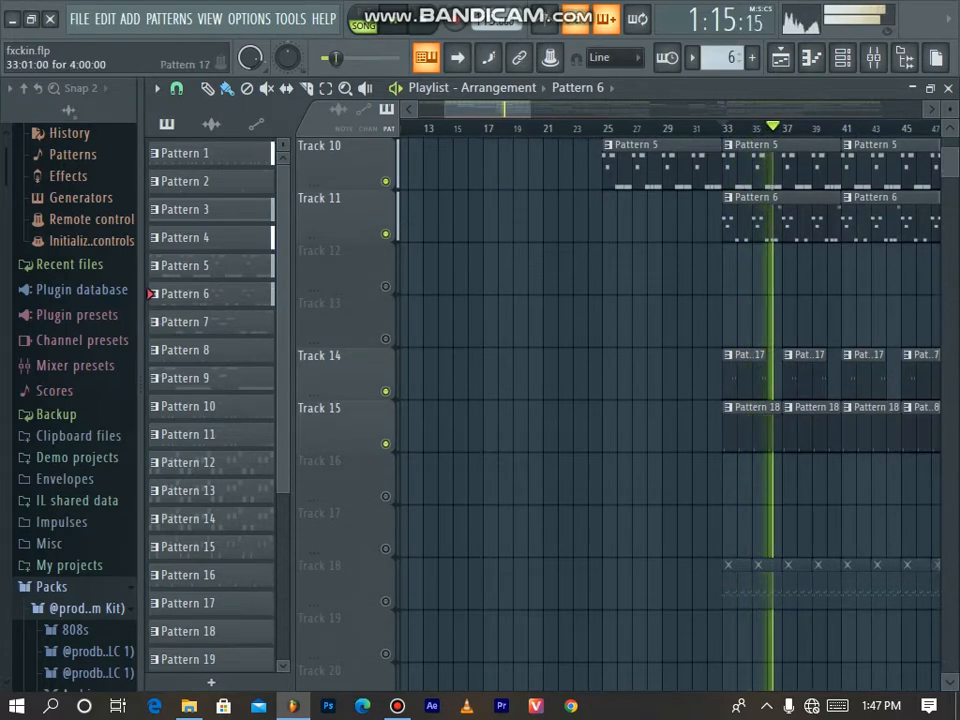
double_click(745, 376)
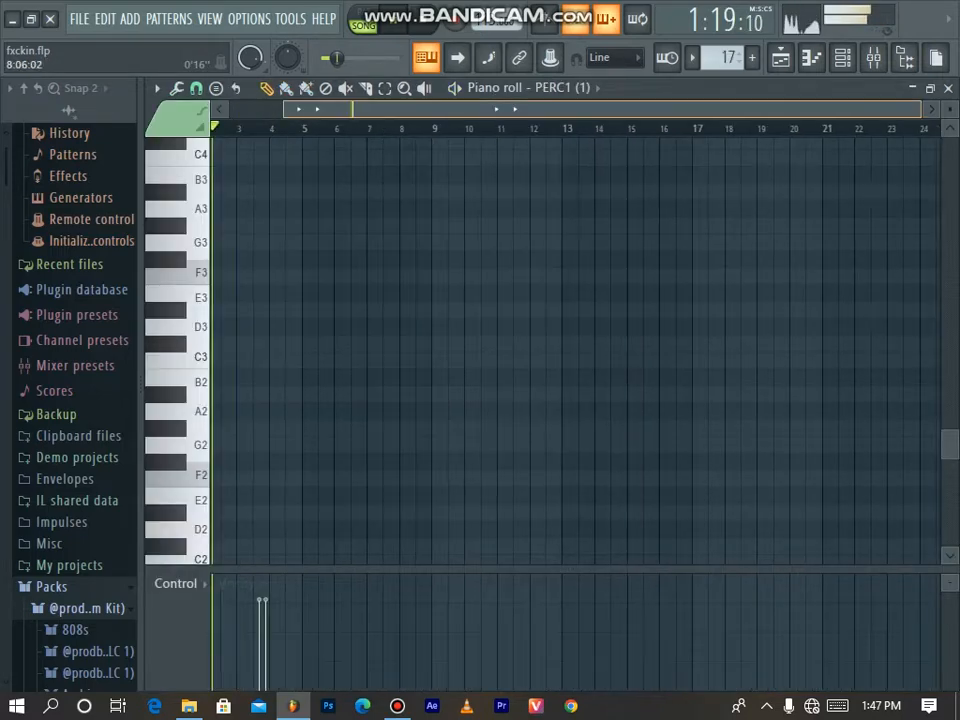
scroll(346, 375, "down", 6)
scroll(575, 350, "up", 10)
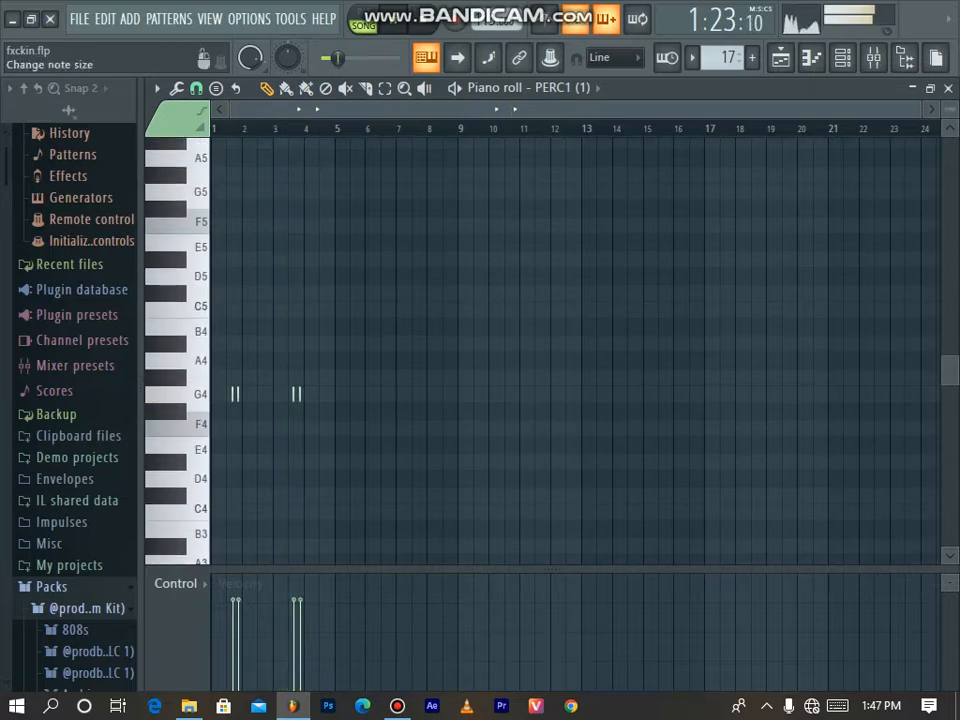
left_click(947, 88)
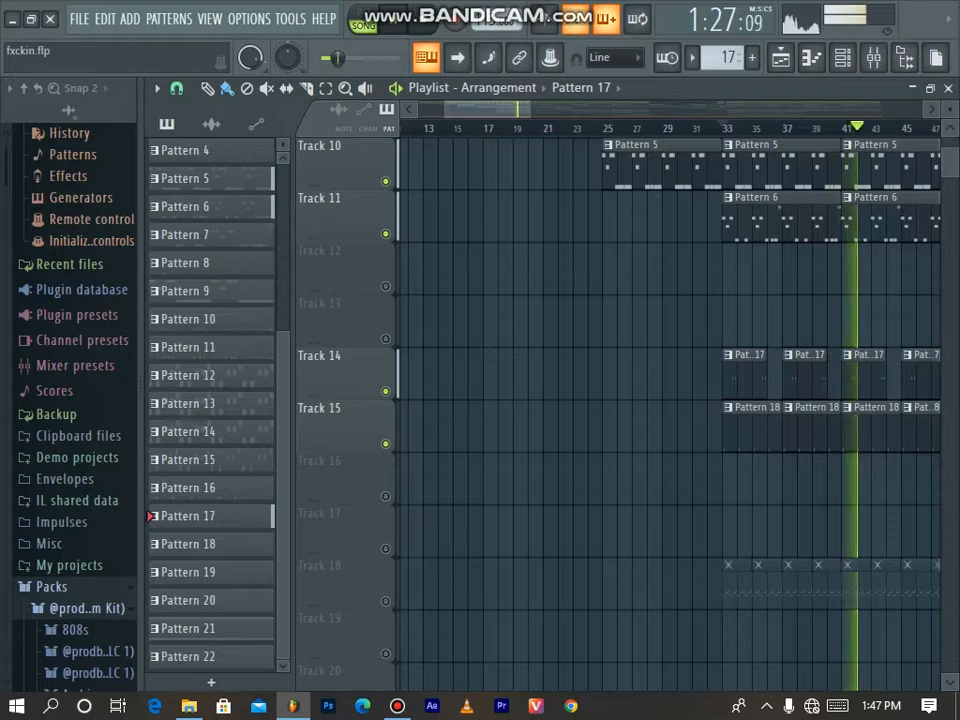
Unmute Tracks 12 and 13 and play the song up to their first clips at bar 57.
scroll(778, 215, "down", 3)
scroll(778, 215, "down", 4)
scroll(670, 400, "up", 5)
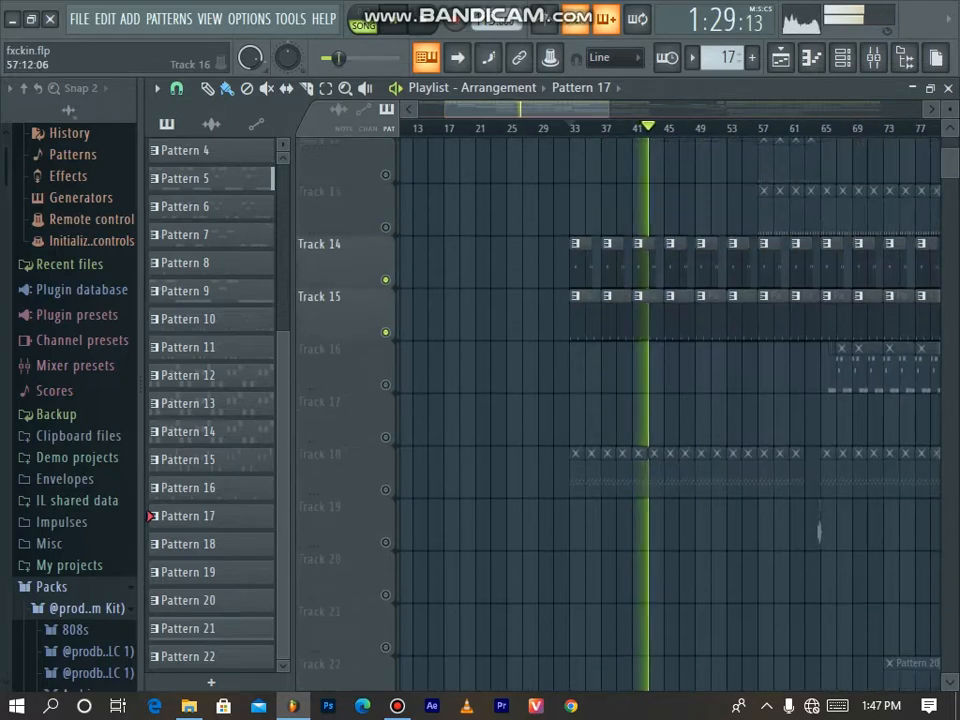
left_click_drag(609, 109, 659, 109)
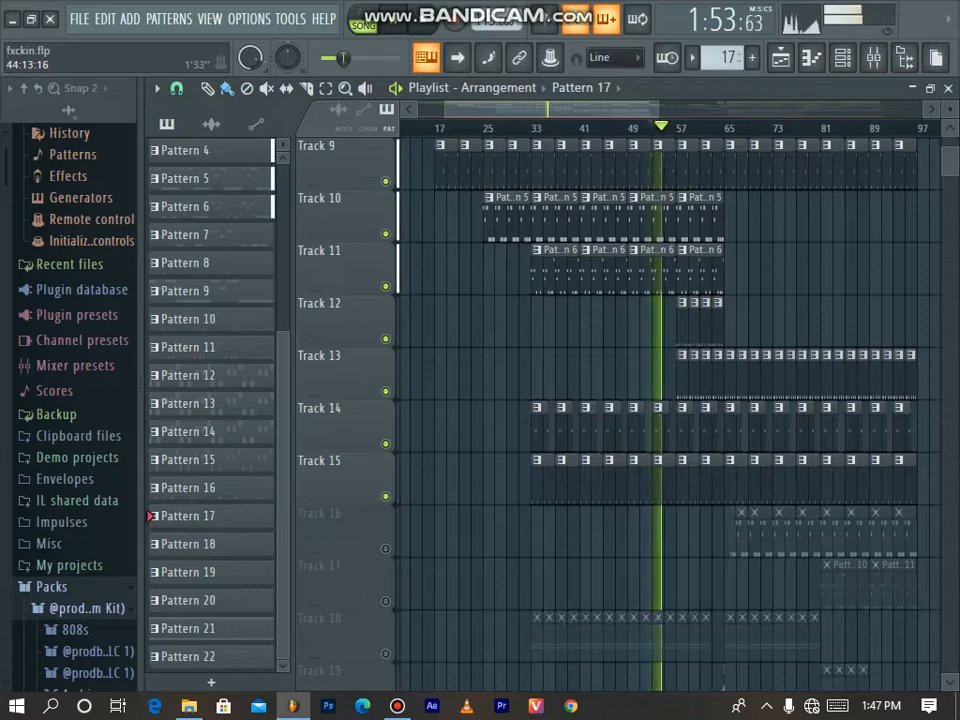
left_click_drag(445, 109, 518, 109)
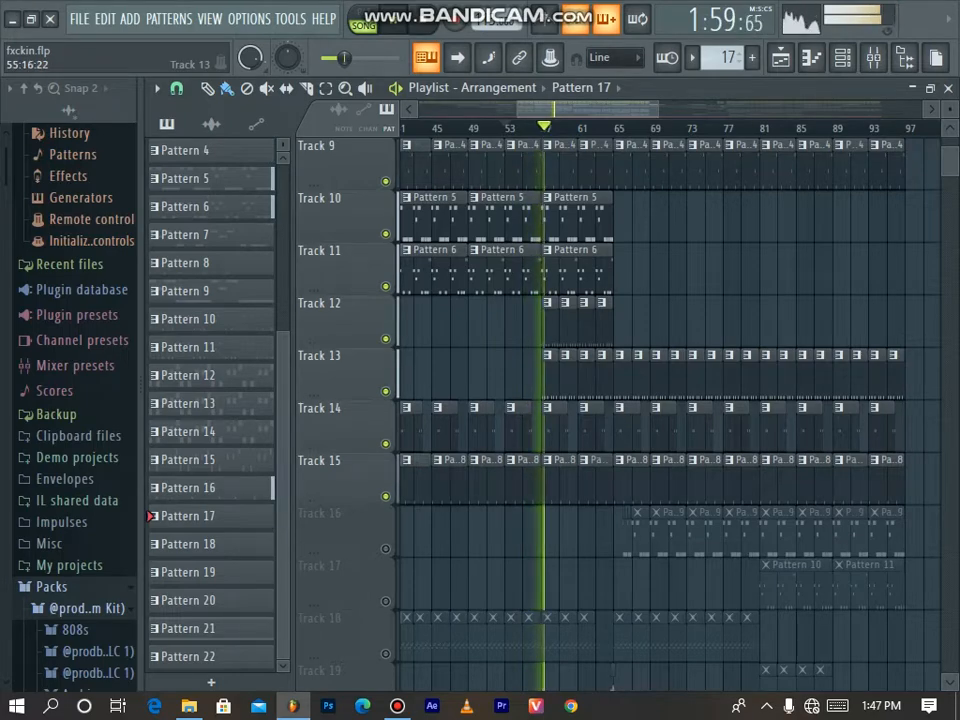
Open Pattern 8 from Track 12 and examine the KS4 - Kick (16) notes in the piano roll and its steps in the channel rack.
double_click(555, 376)
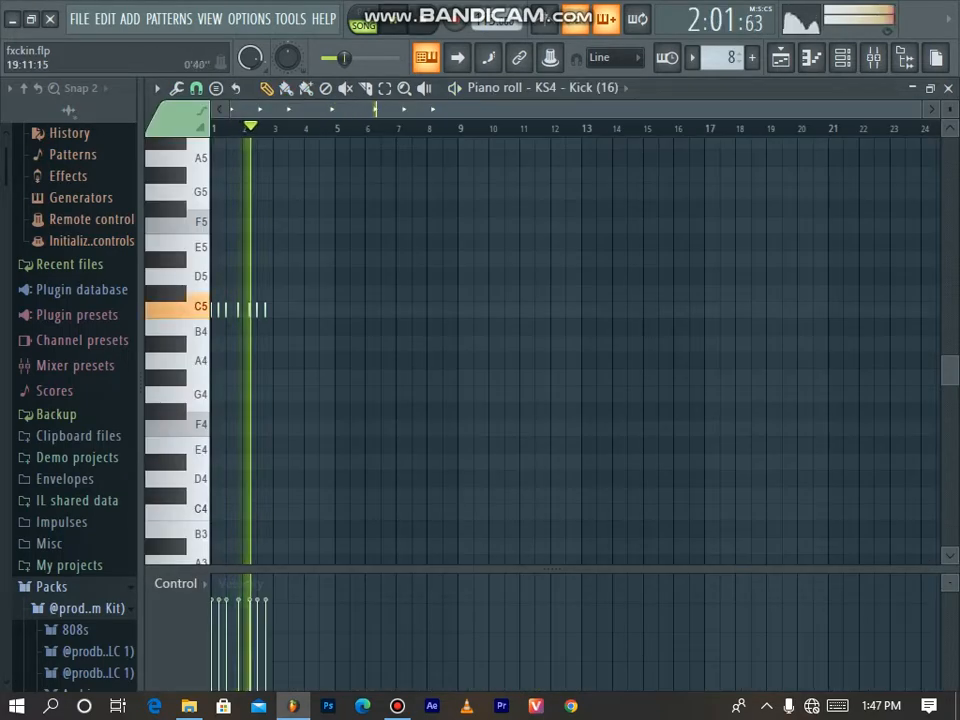
left_click(843, 57)
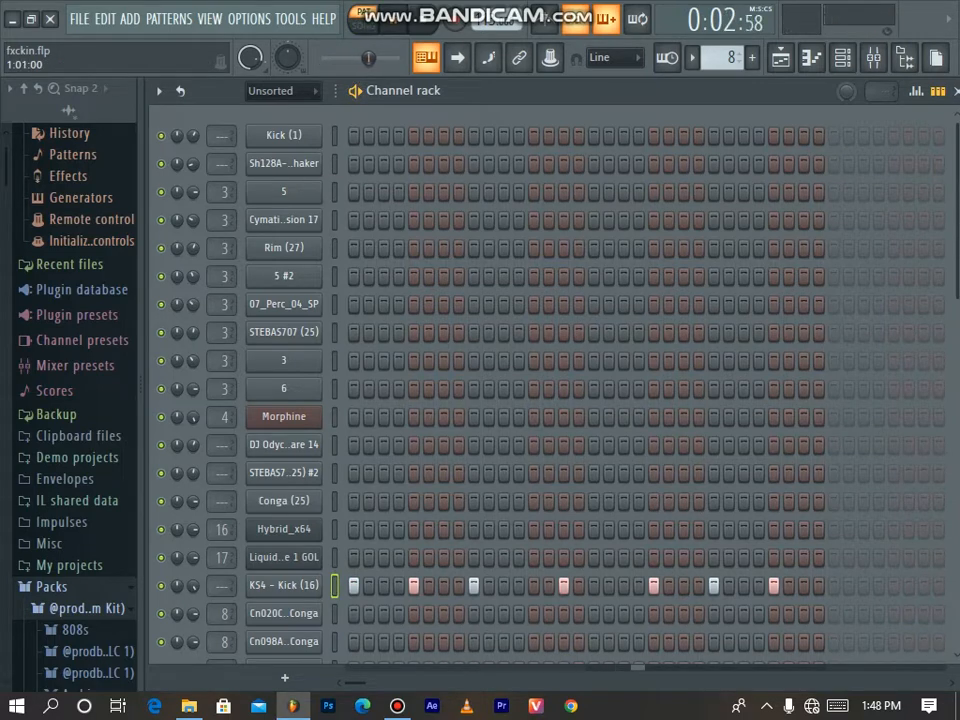
left_click(955, 91)
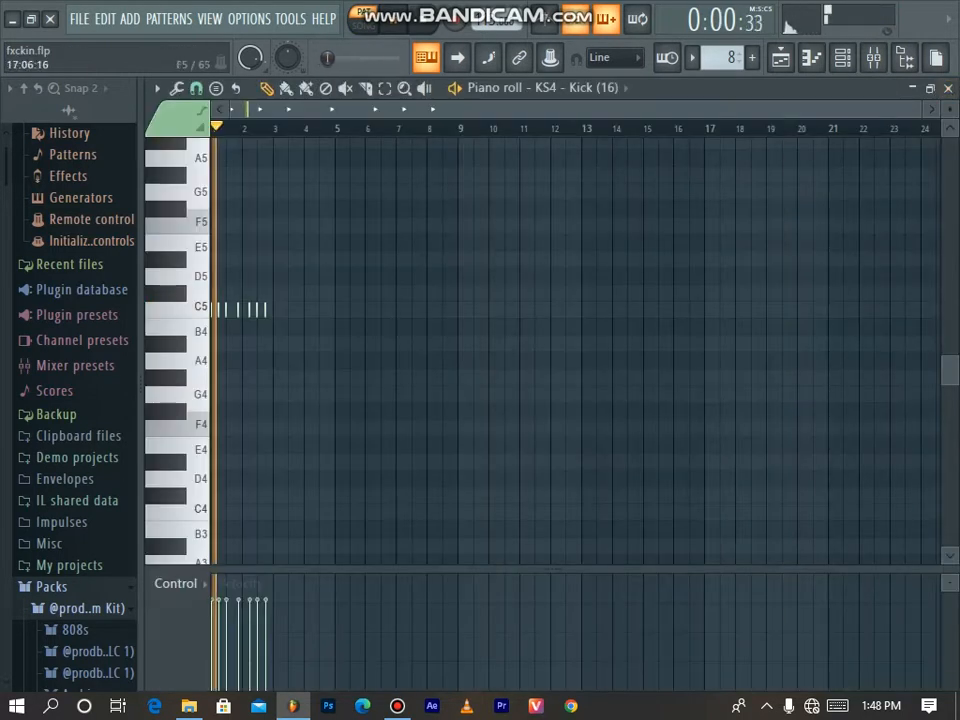
left_click(948, 88)
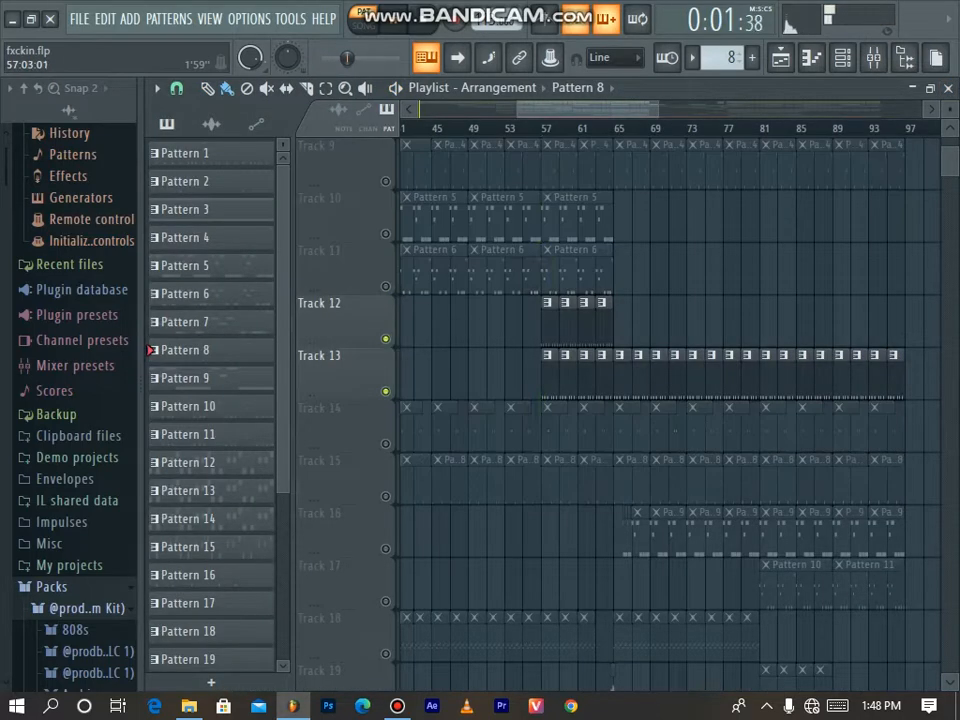
Play only Tracks 12 and 13 from bar 57 and examine the conga and snare steps of Pattern 16 in the channel rack.
left_click(544, 128)
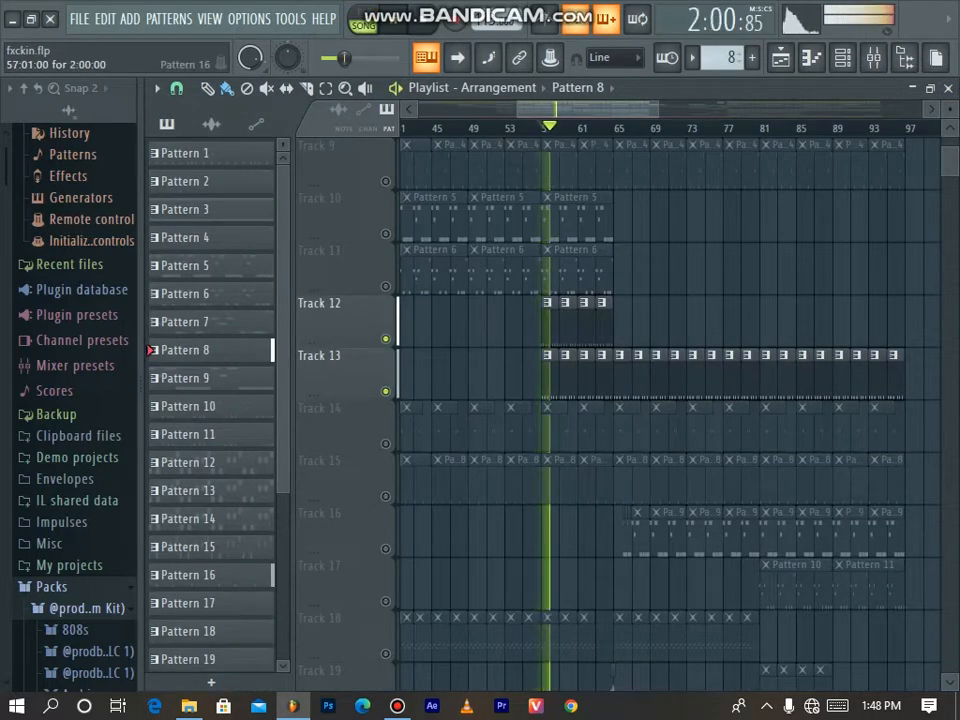
double_click(552, 376)
left_click(842, 58)
scroll(550, 390, "down", 4)
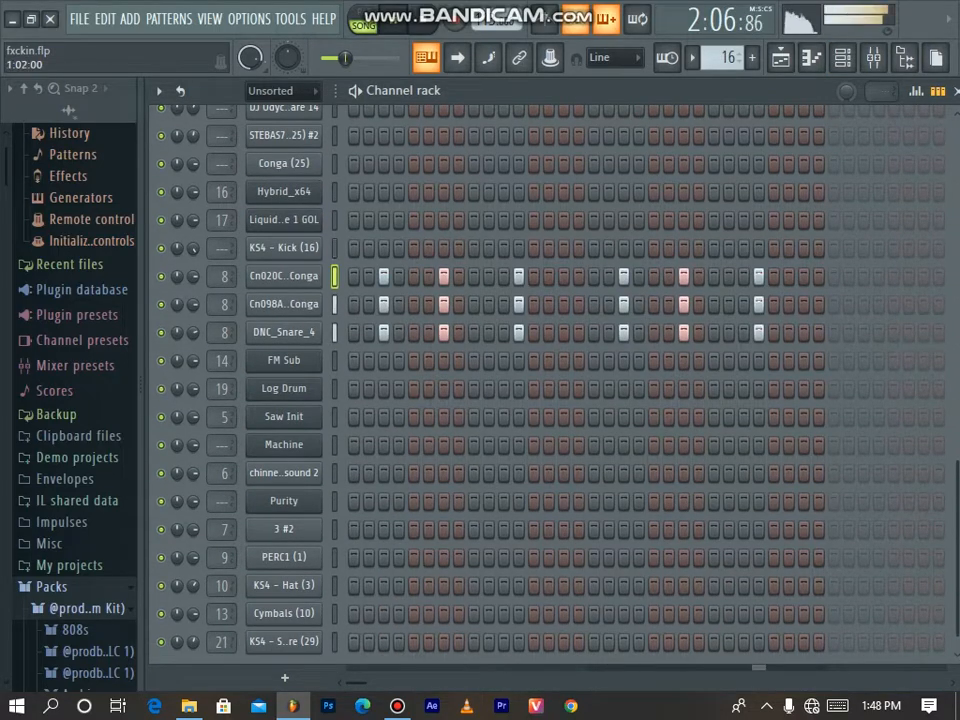
left_click(954, 91)
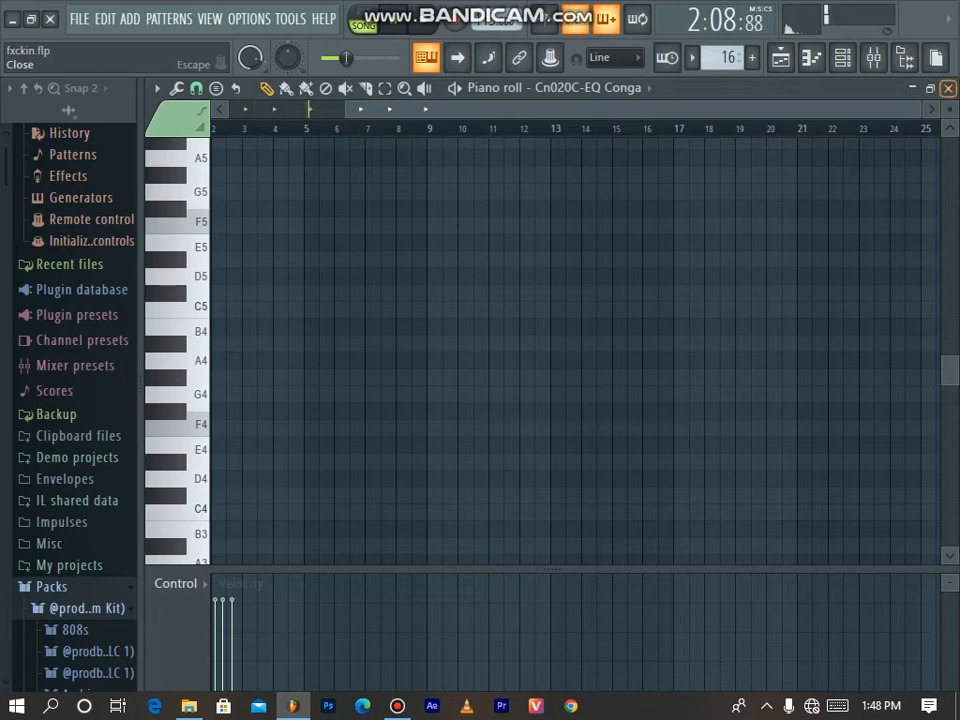
left_click(948, 88)
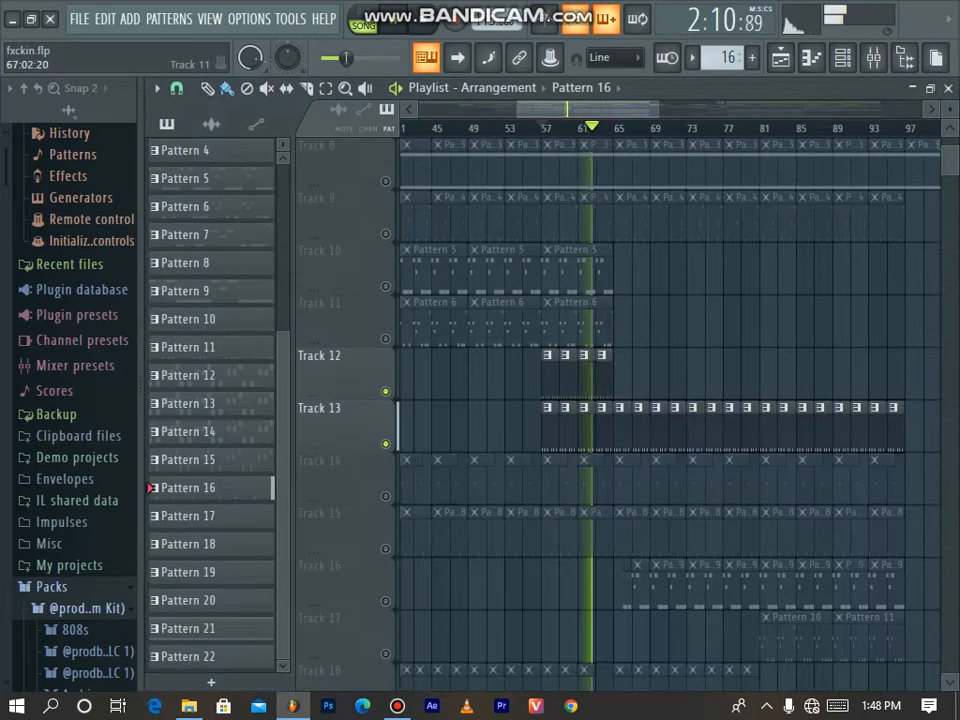
Unmute Tracks 11, 14, 15, 16 and 19, and examine the FM Sub notes of Track 16's Pattern 9 in the piano roll.
scroll(612, 540, "down", 4)
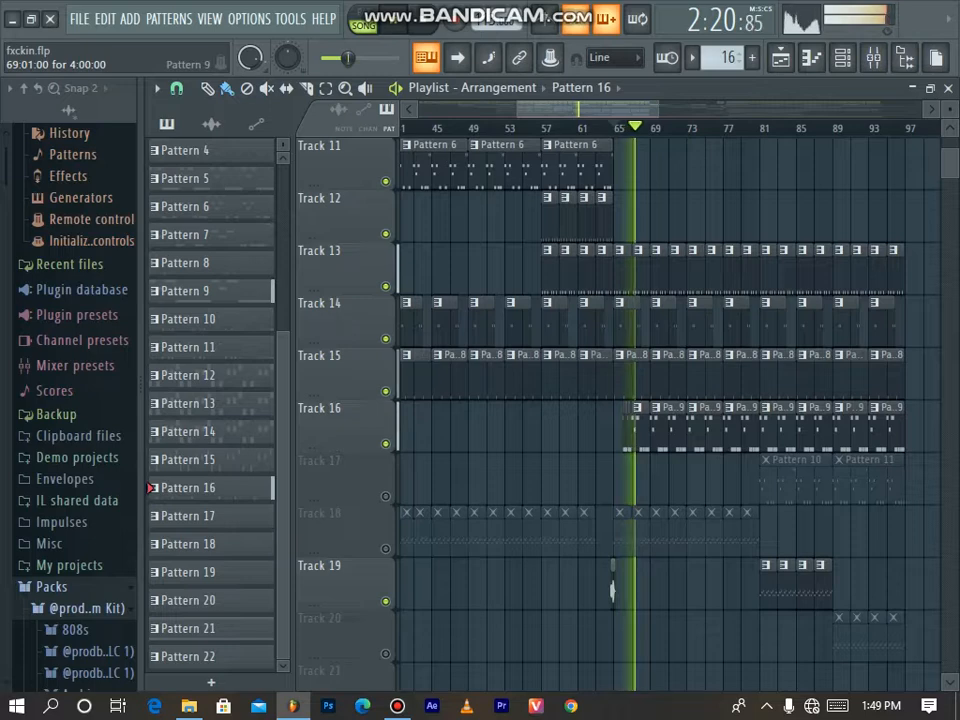
key("F7")
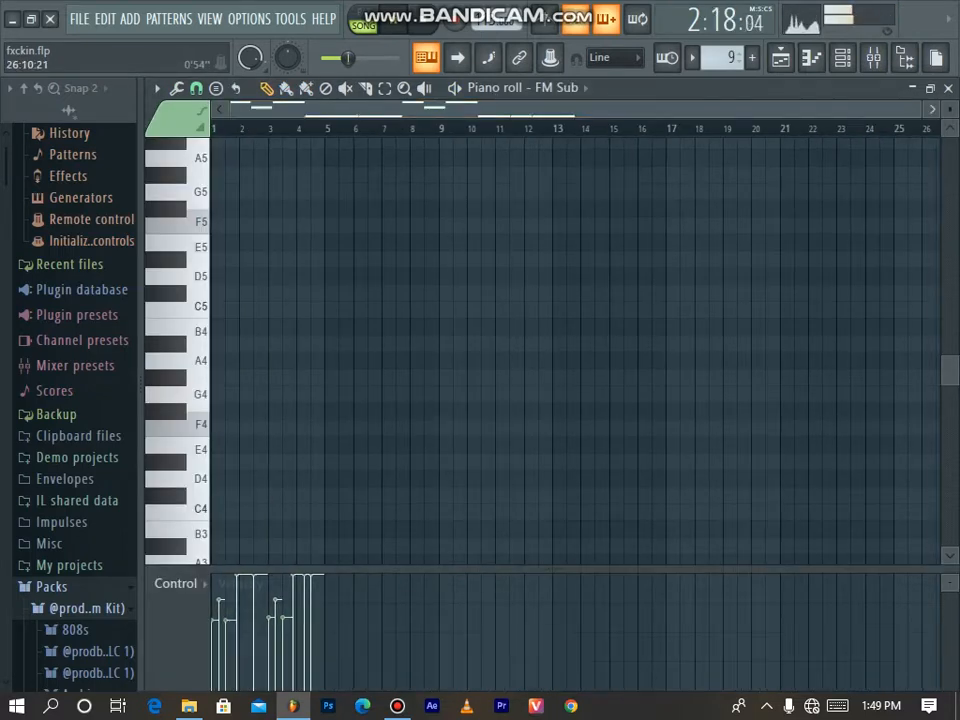
left_click_drag(950, 108, 924, 110)
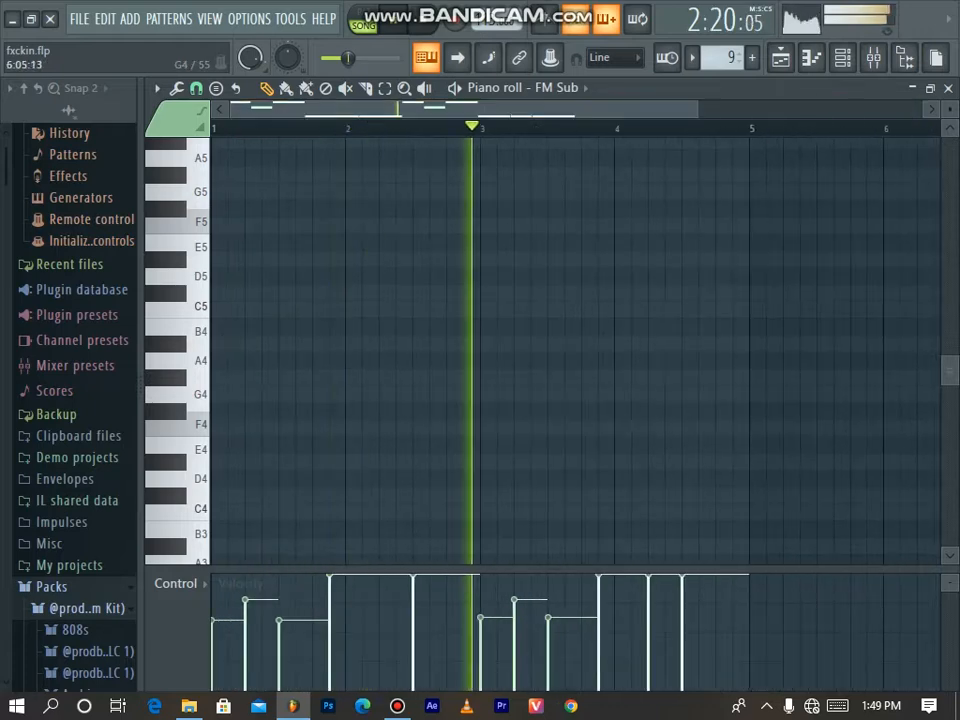
scroll(575, 350, "down", 12)
scroll(575, 350, "up", 5)
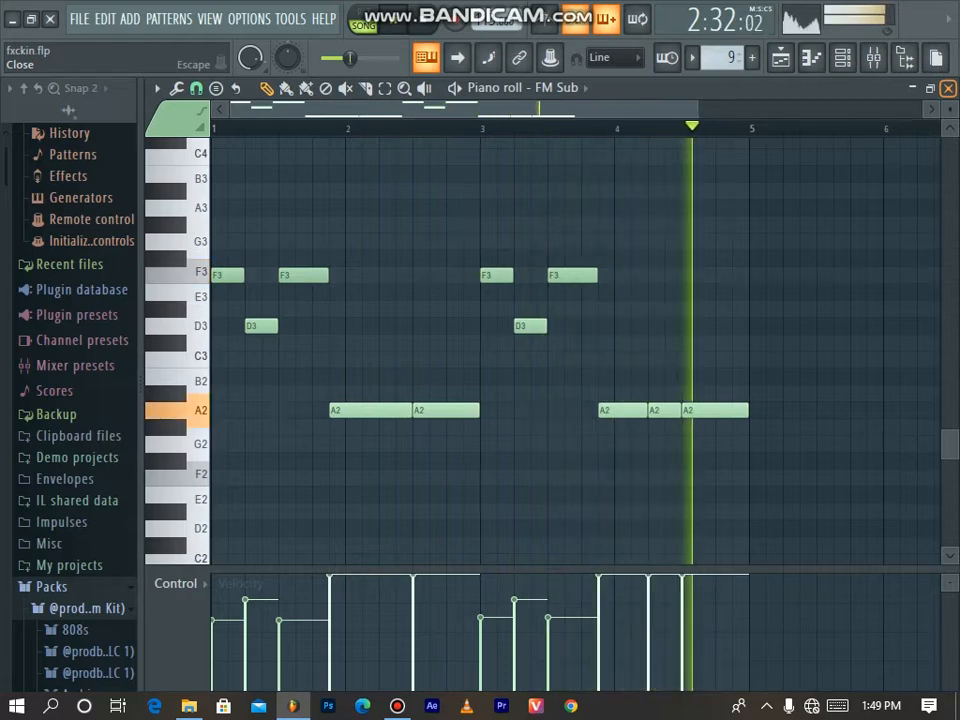
left_click(948, 88)
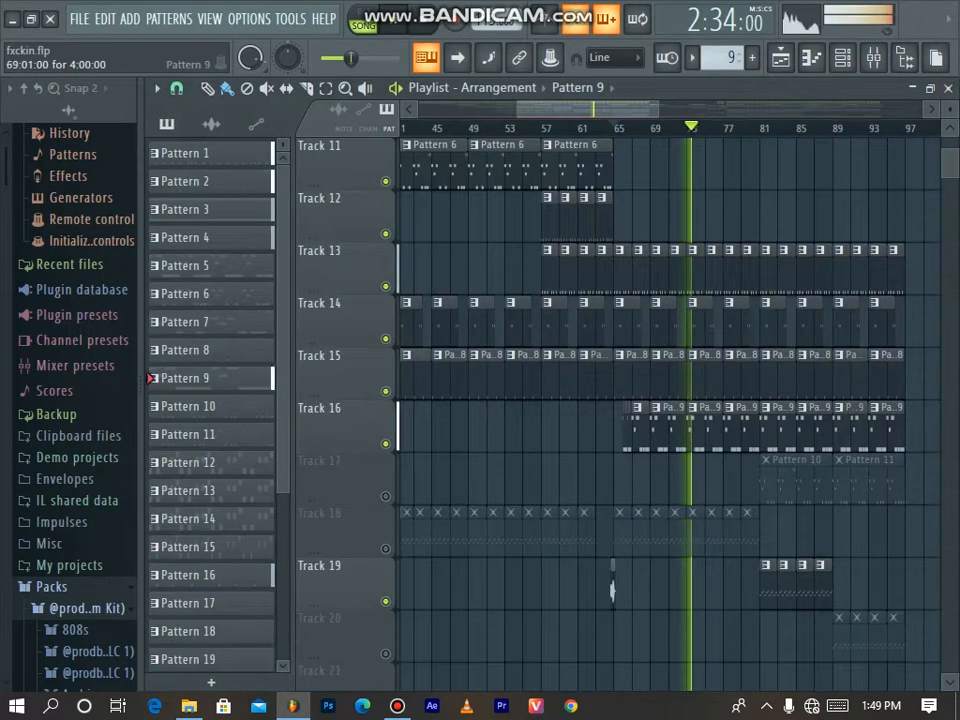
Unmute Track 18, play the song from bar 65, and open its Pattern 14 in the piano roll to examine the chinnes sound 2 notes.
left_click(385, 549)
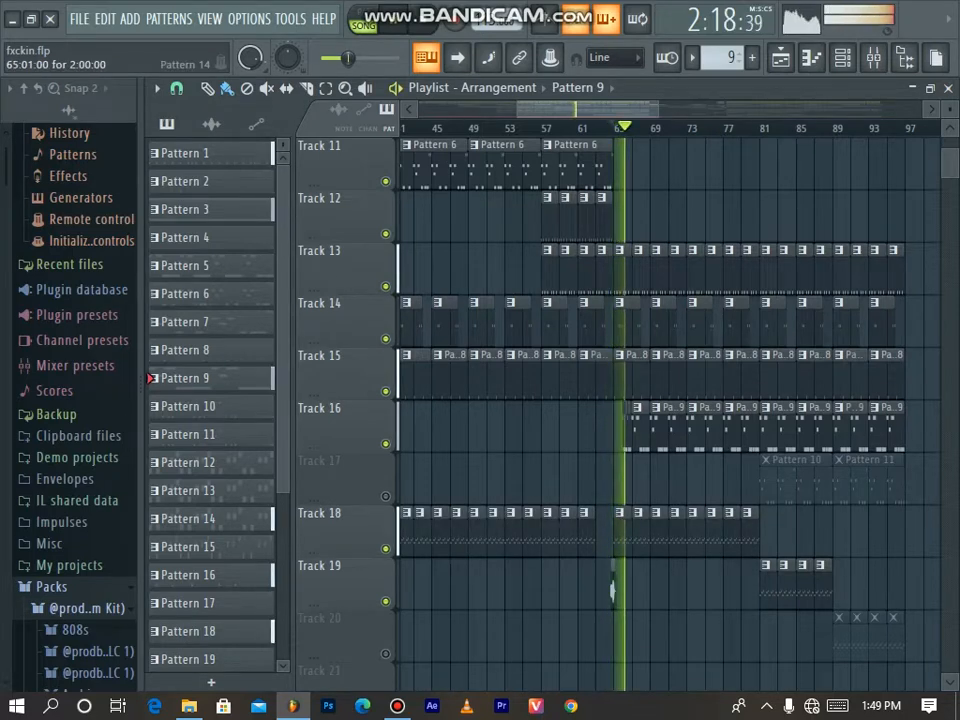
double_click(621, 535)
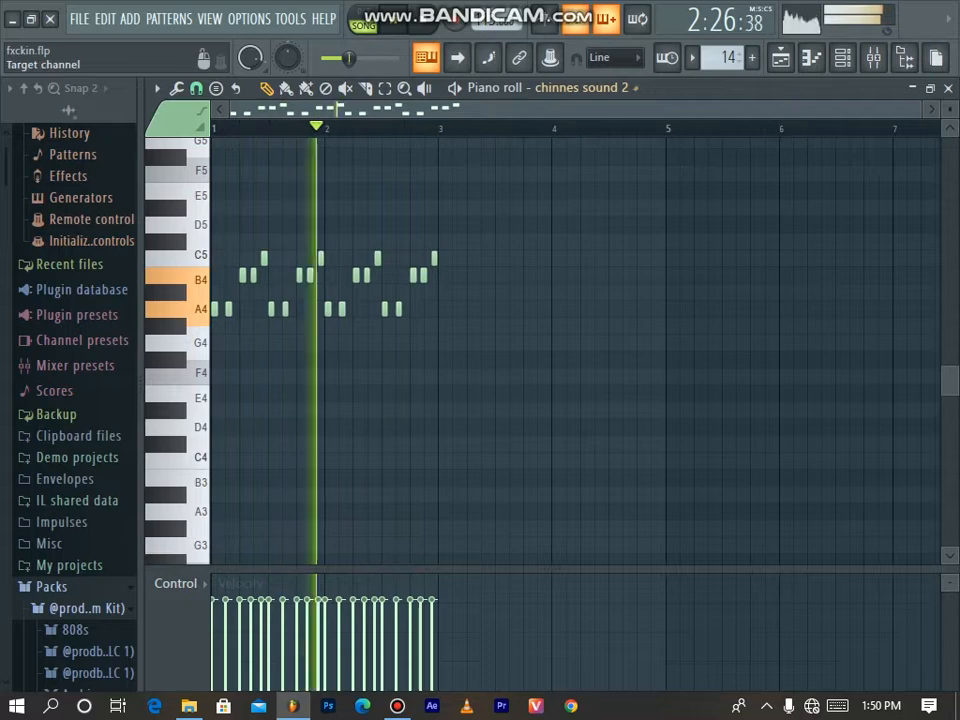
View the chinnes sound 2 channel settings, locate its sample file in the browser, and return to the playlist.
right_click(583, 88)
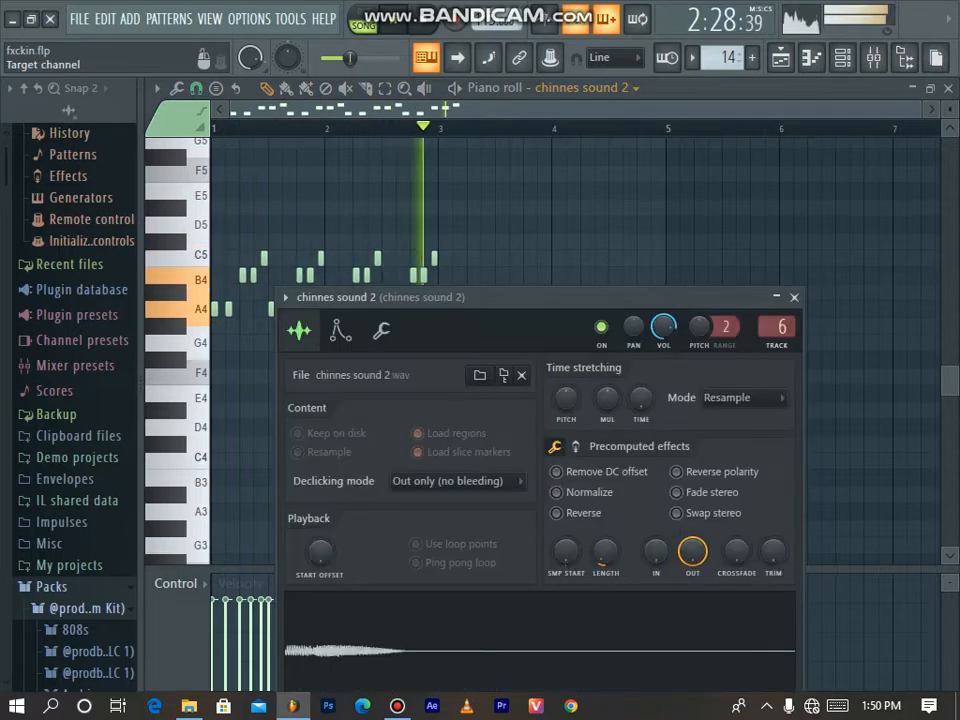
left_click(503, 375)
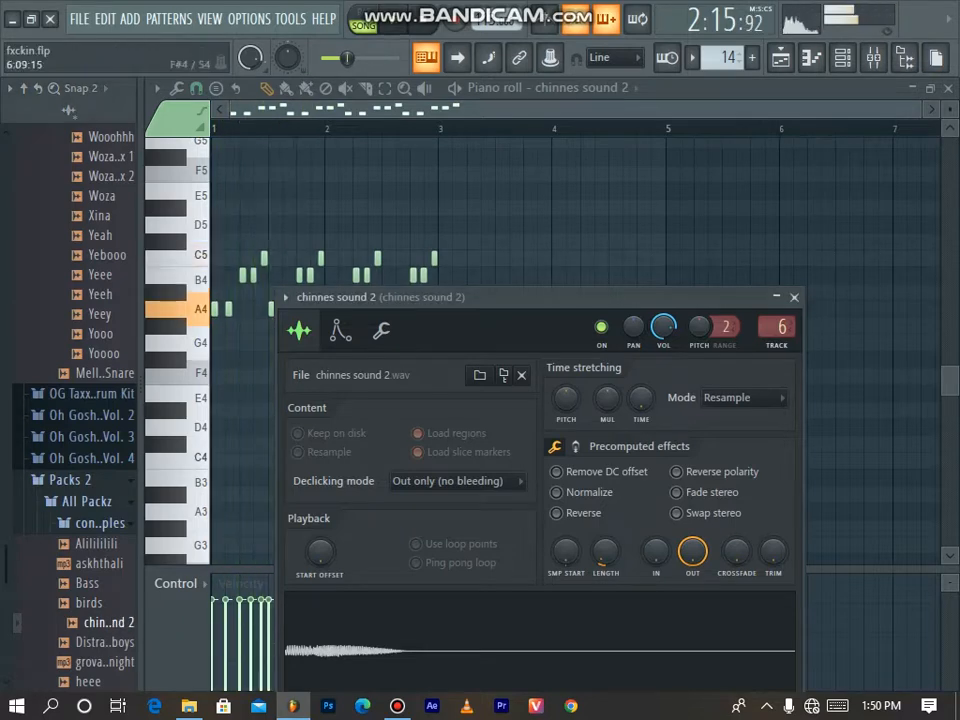
key("F5")
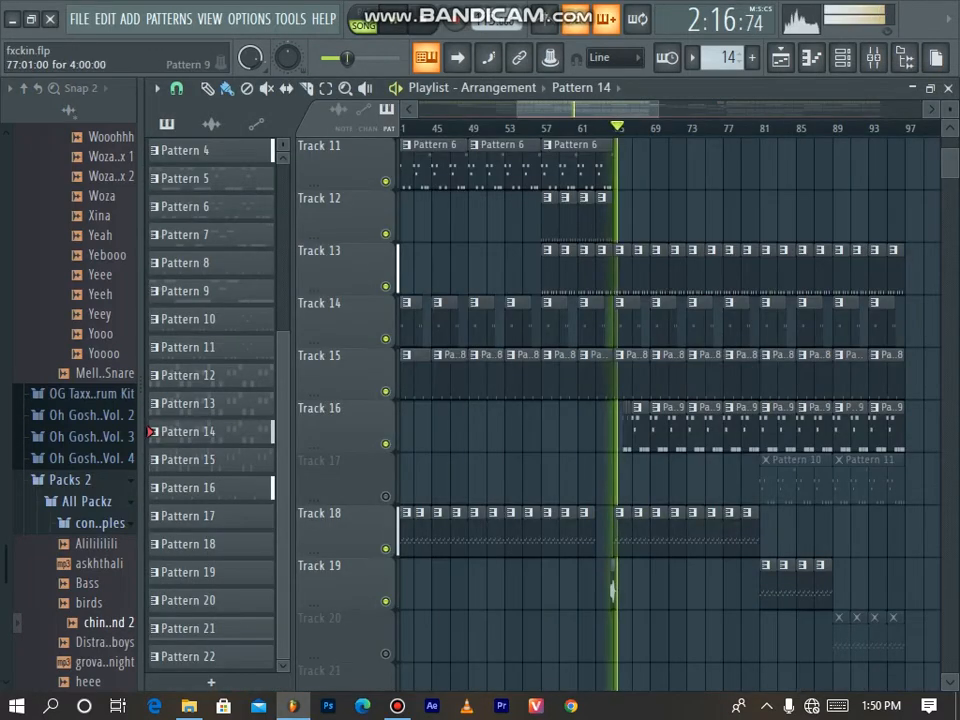
Unmute Track 22 and open its Pattern 20 clip at bar 73 in the piano roll to examine the Cymbals (10) notes.
scroll(665, 410, "down", 2)
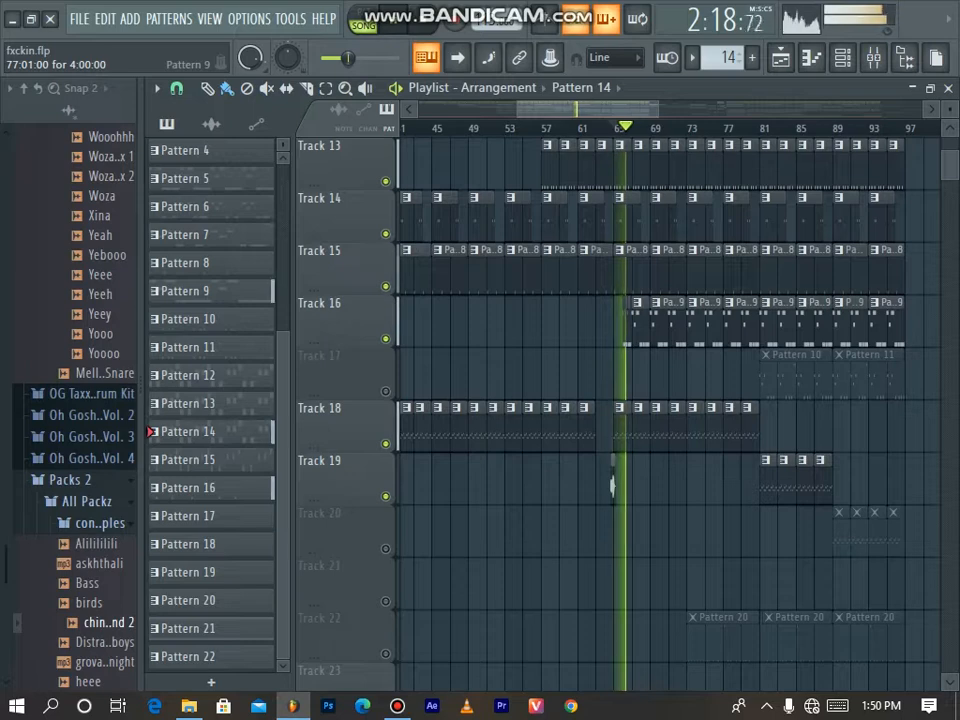
scroll(665, 410, "down", 5)
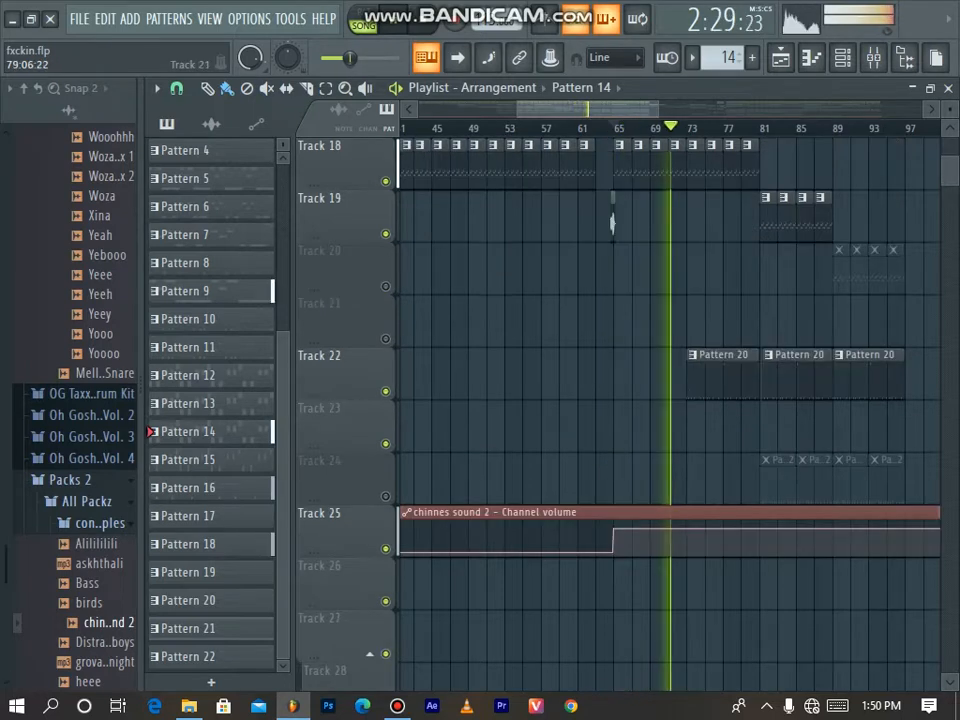
scroll(747, 400, "up", 3)
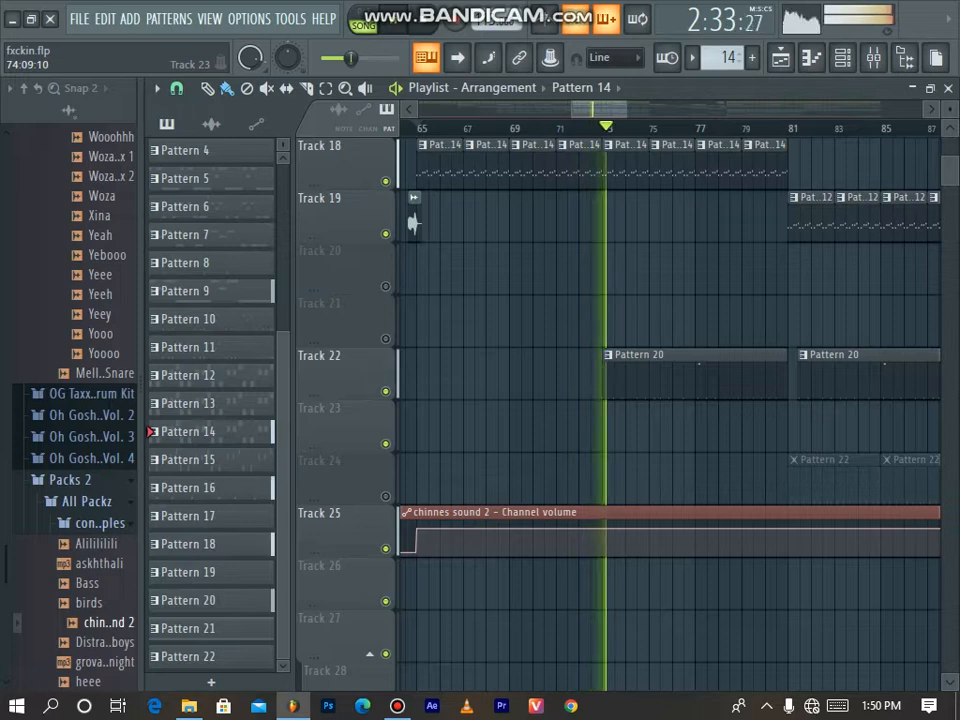
double_click(655, 391)
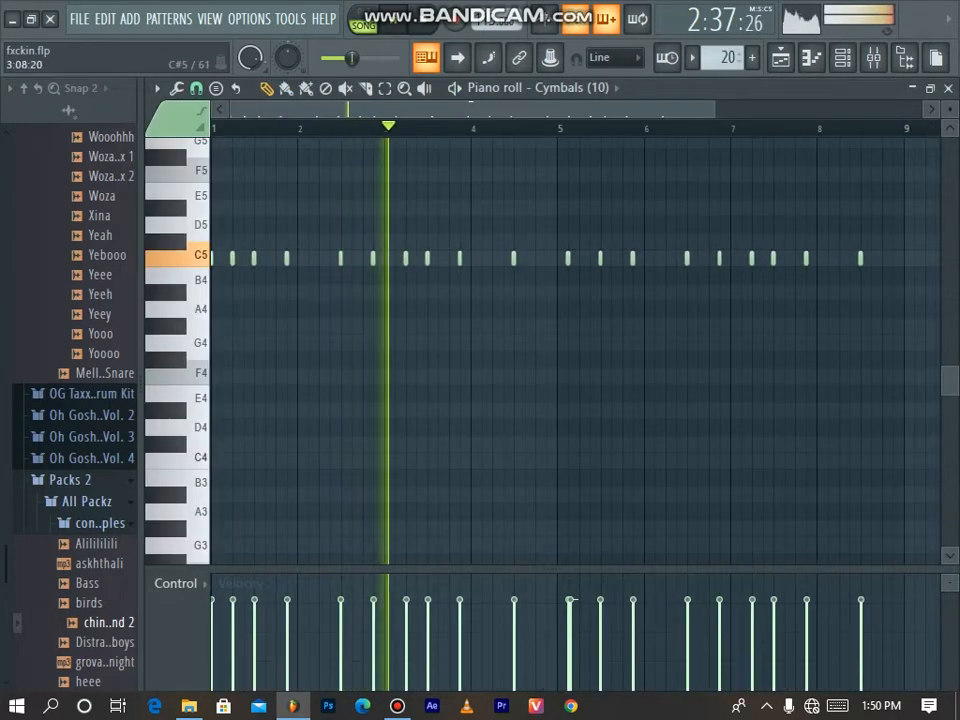
Examine the Cymbals (10) notes of Pattern 20 in the piano roll while playing the pattern by itself.
scroll(569, 348, "up", 3)
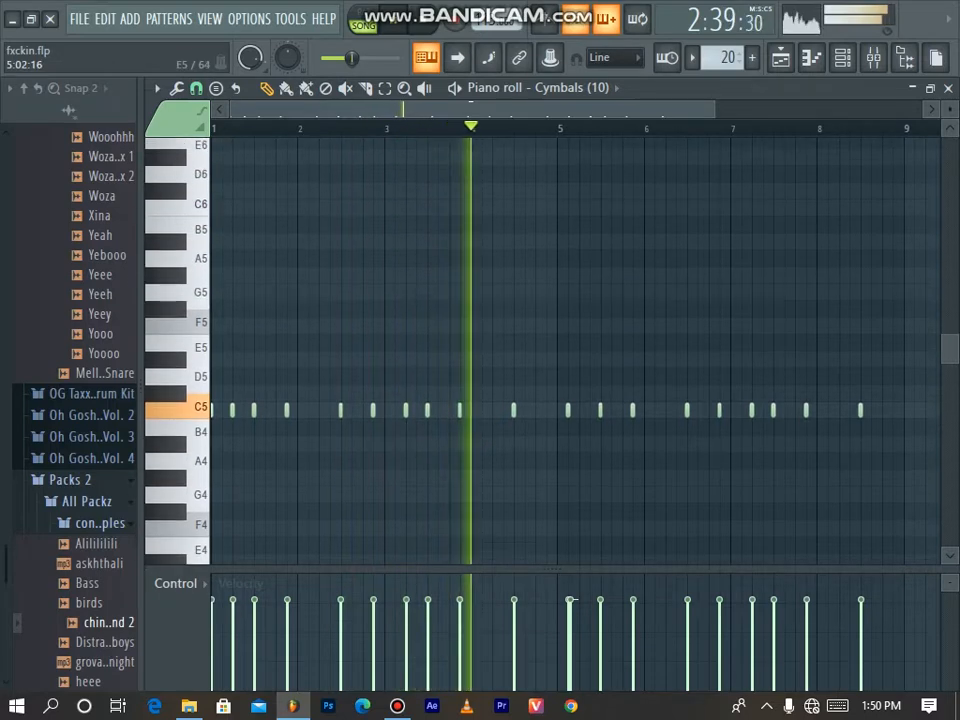
key("l")
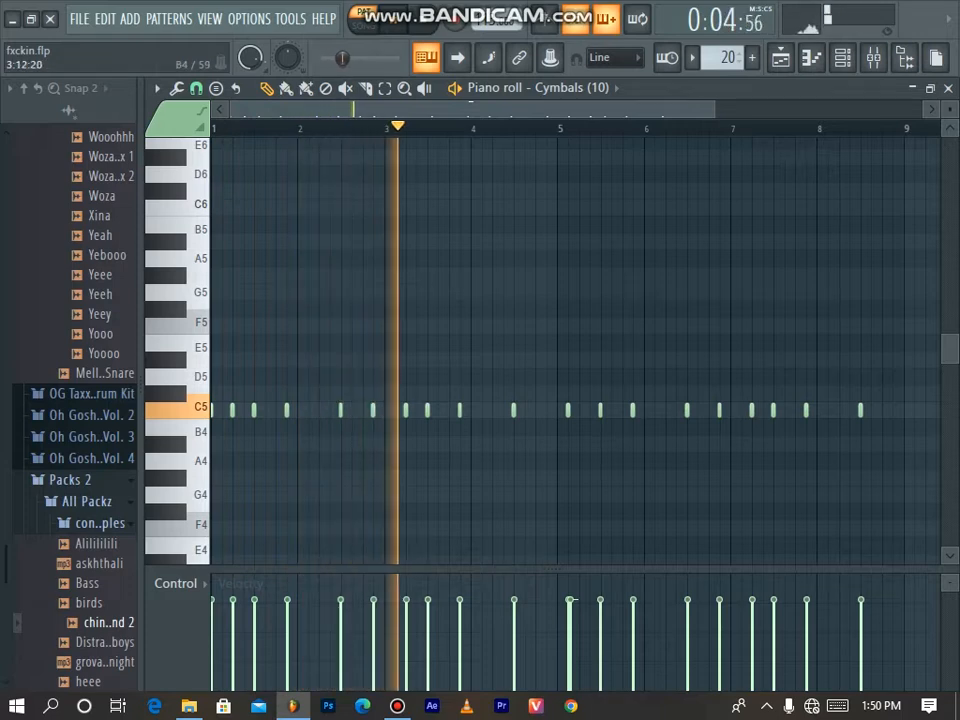
scroll(575, 350, "up", 4)
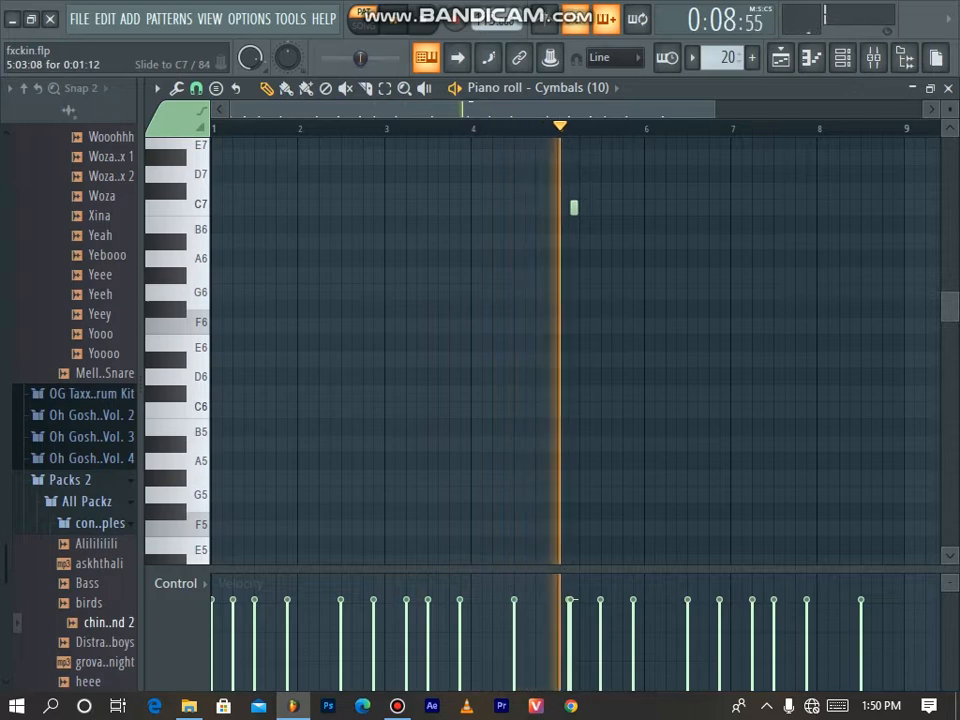
scroll(576, 208, "up", 4)
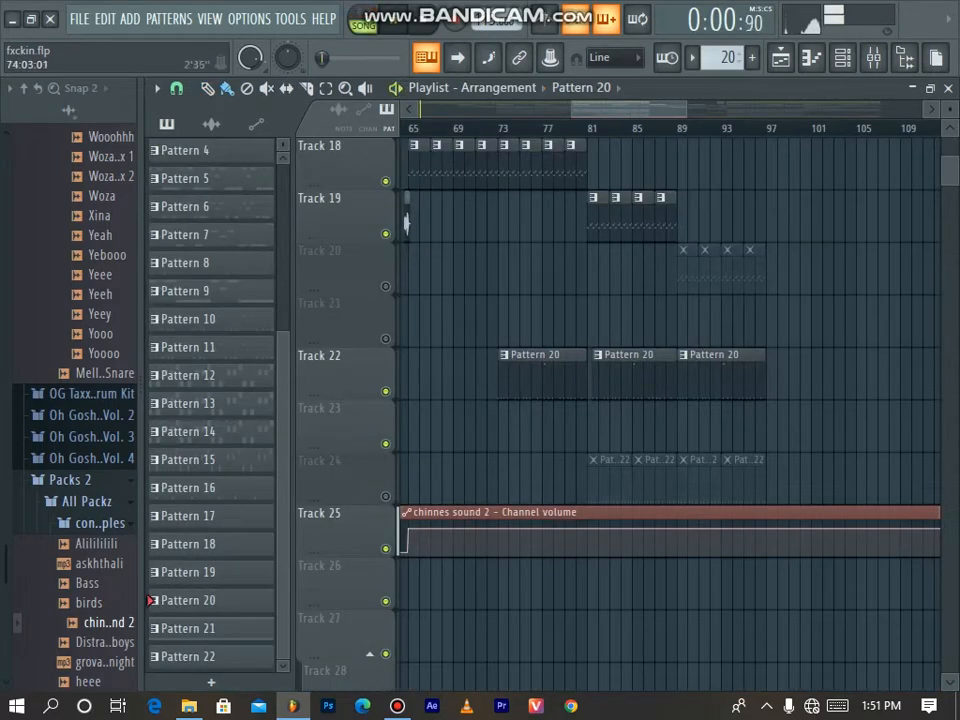
Play the song from about bar 77 and open Track 19's Pattern 12 at bar 81 in the piano roll to examine the Saw Init notes.
left_click(542, 128)
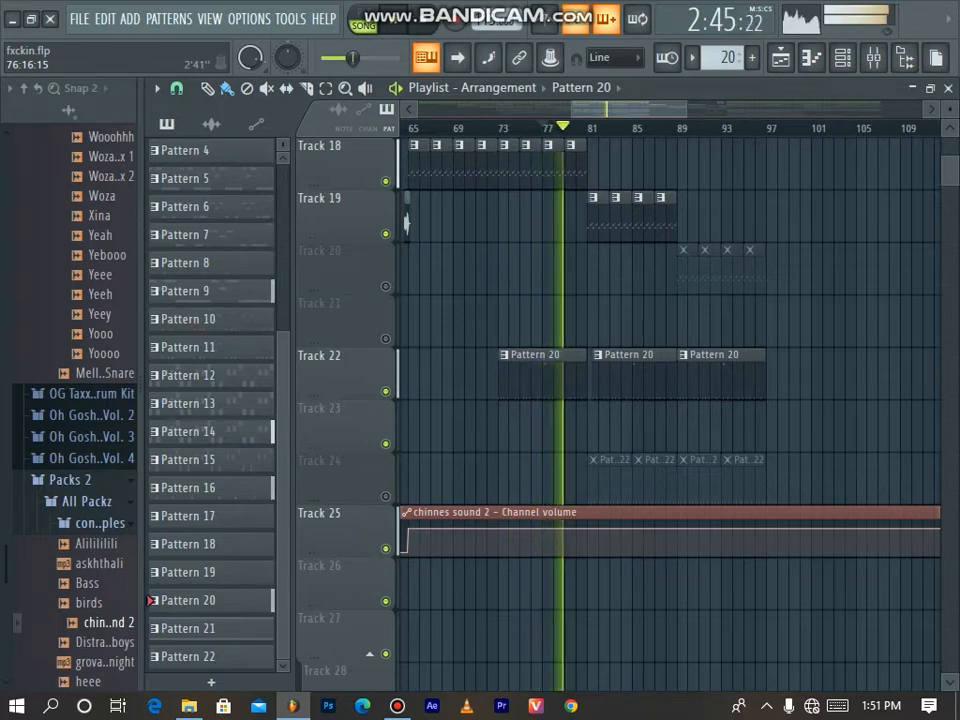
scroll(660, 400, "up", 2)
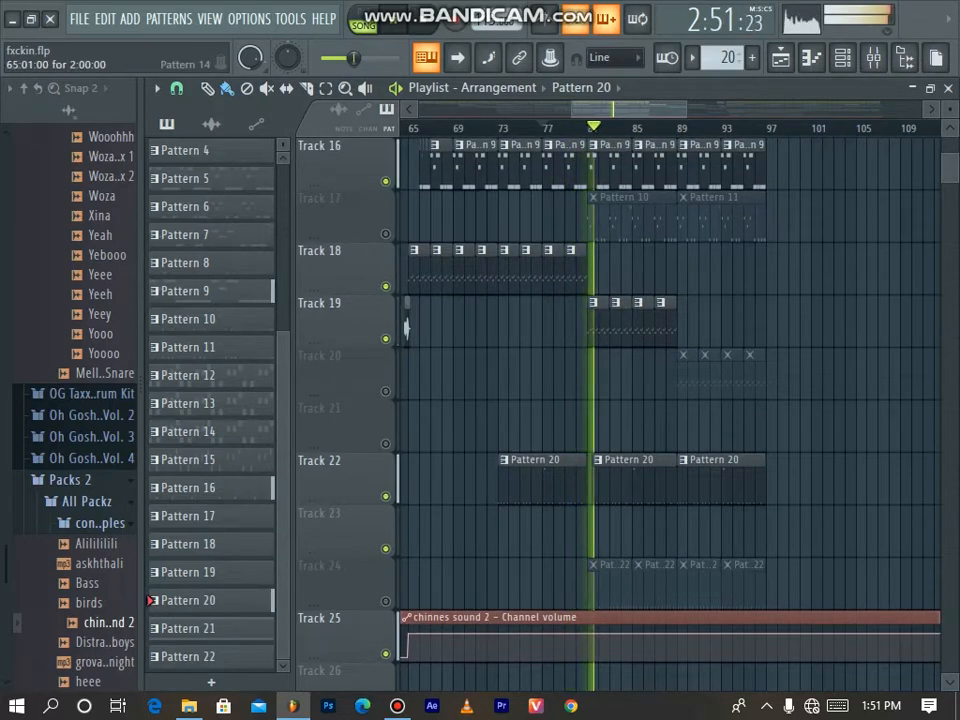
scroll(598, 272, "down", 1)
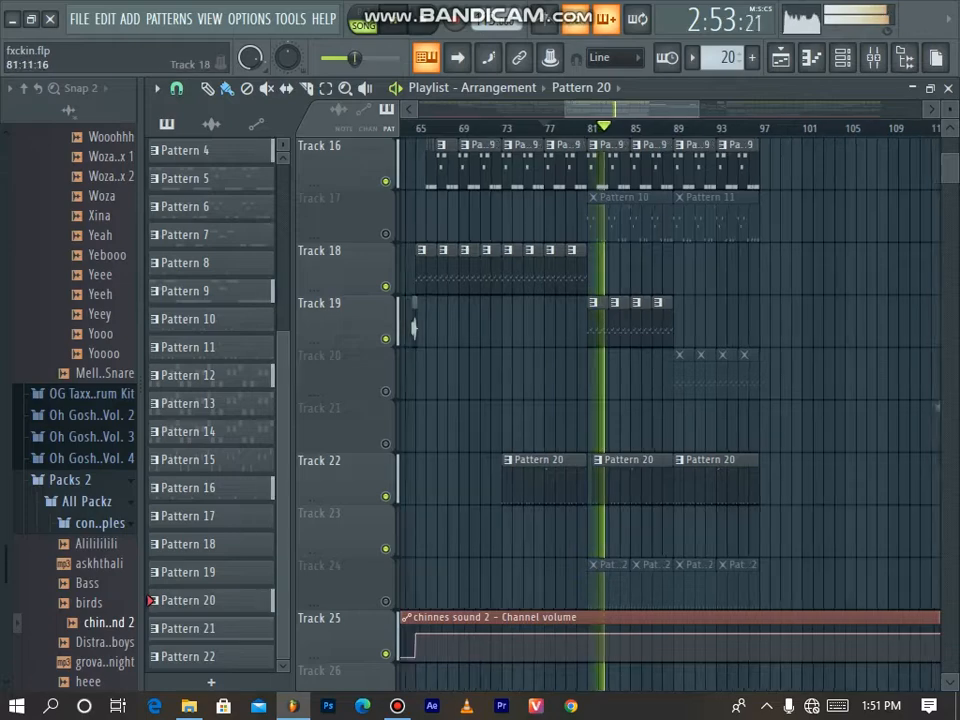
scroll(598, 272, "up", 5)
left_click(598, 322)
double_click(598, 322)
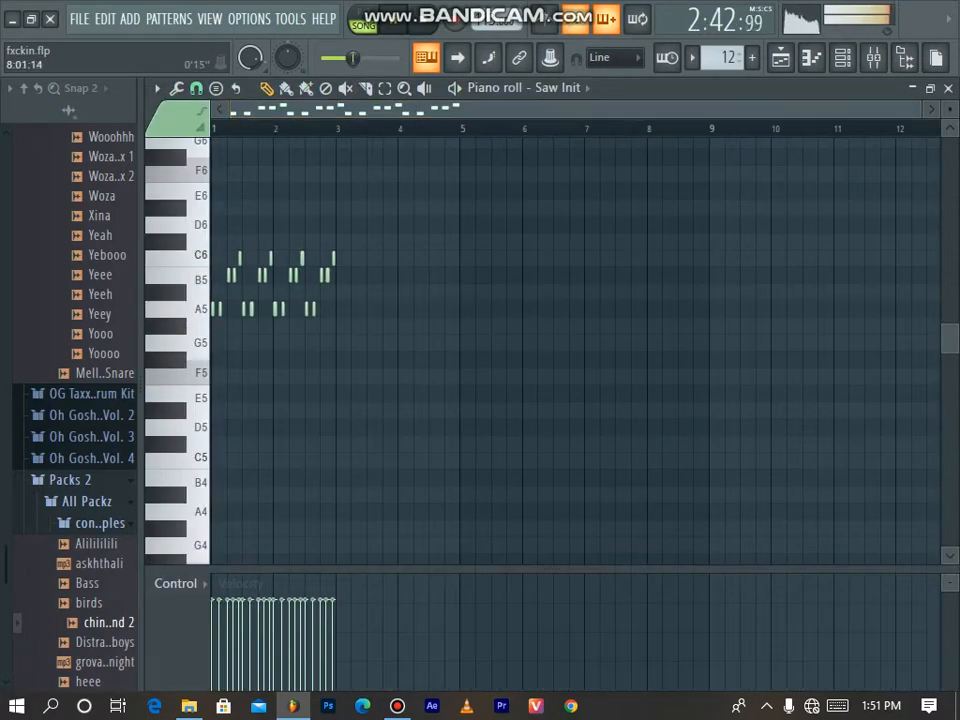
left_click_drag(920, 109, 693, 109)
Inspect the Saw Init channel's Nexus 2 preset and its mixer track's Fruity parametric EQ 2, and return to the playlist.
left_click(559, 88)
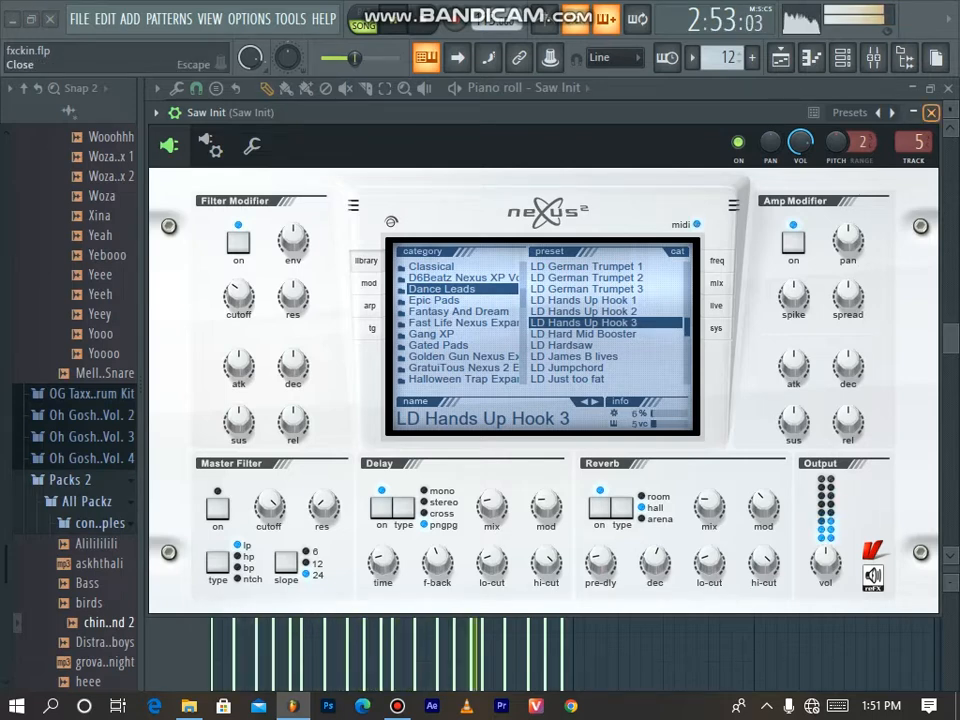
double_click(913, 142)
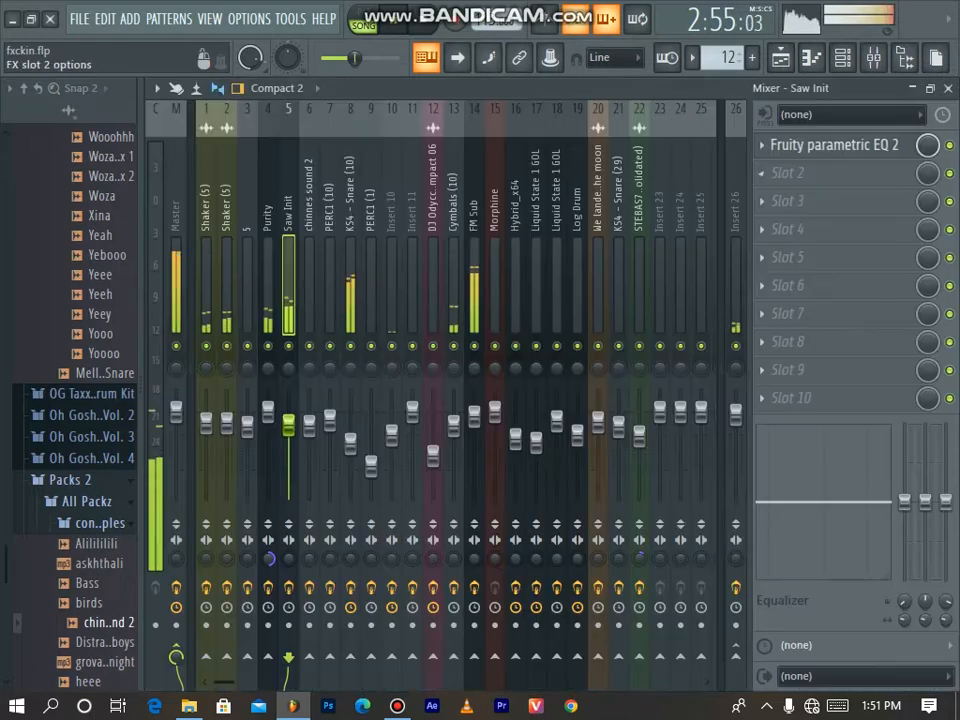
left_click(835, 144)
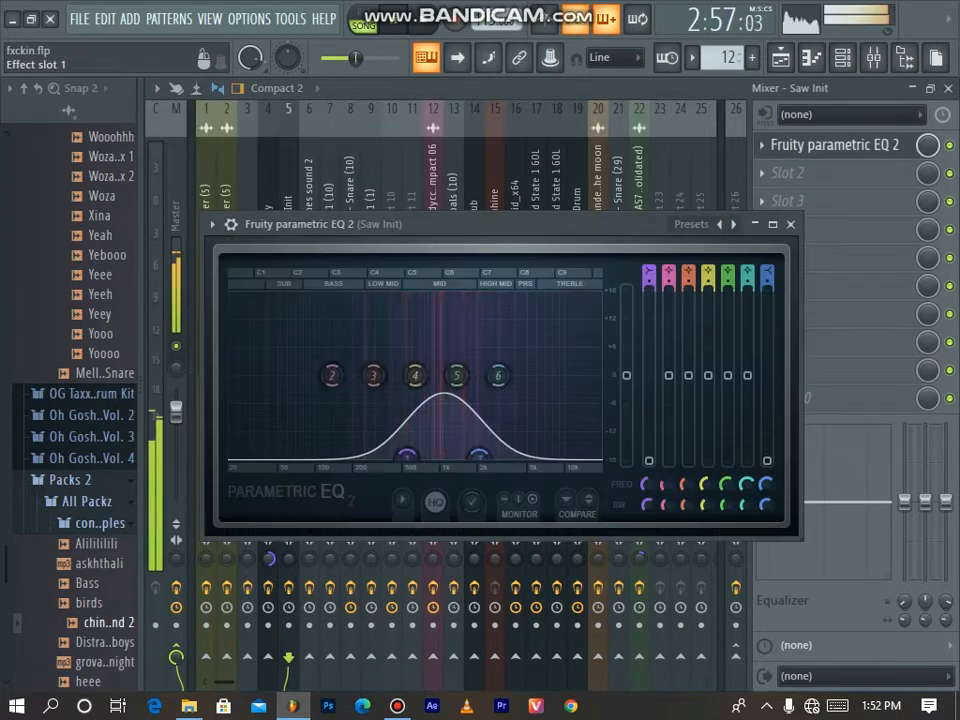
left_click(790, 224)
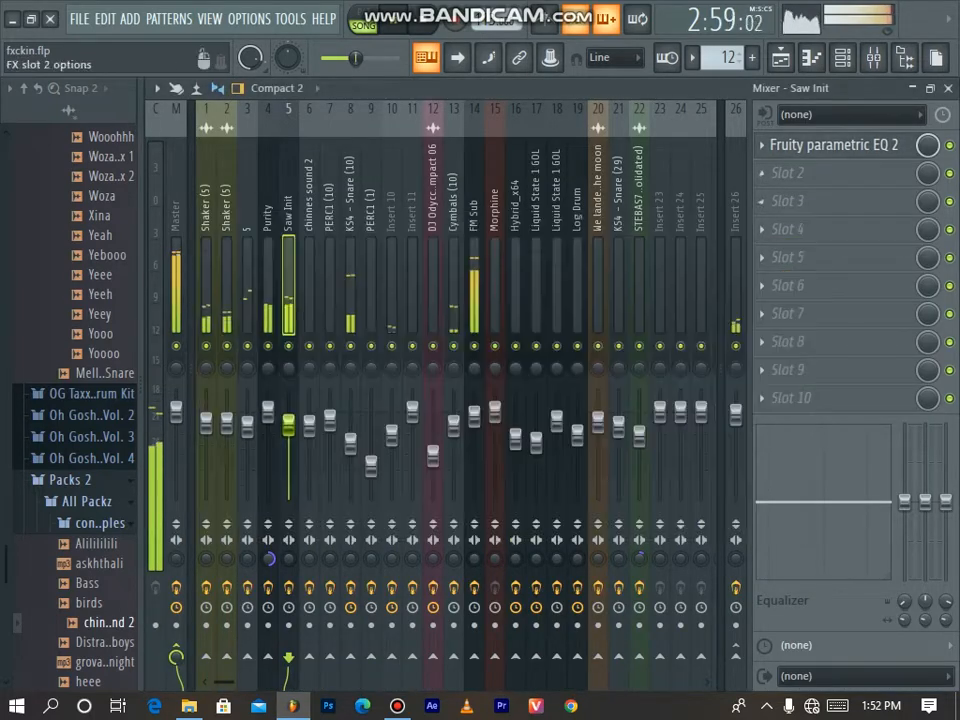
left_click(948, 89)
left_click(931, 113)
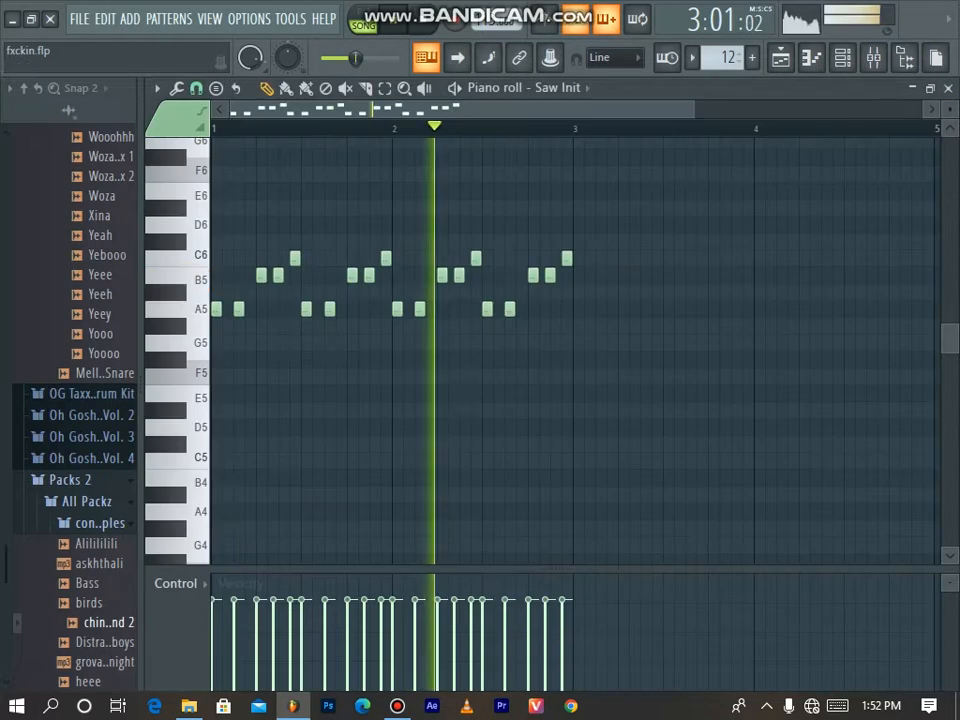
key("space")
key("F5")
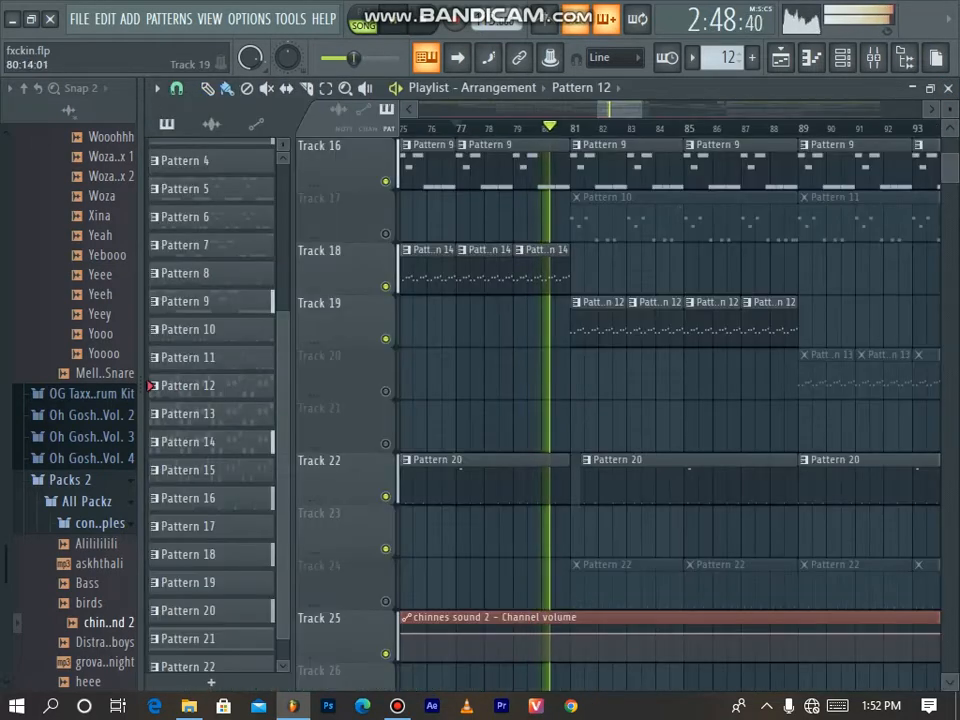
Unmute Track 17 and open its Pattern 10 clip at bar 81 in the piano roll.
left_click(385, 233)
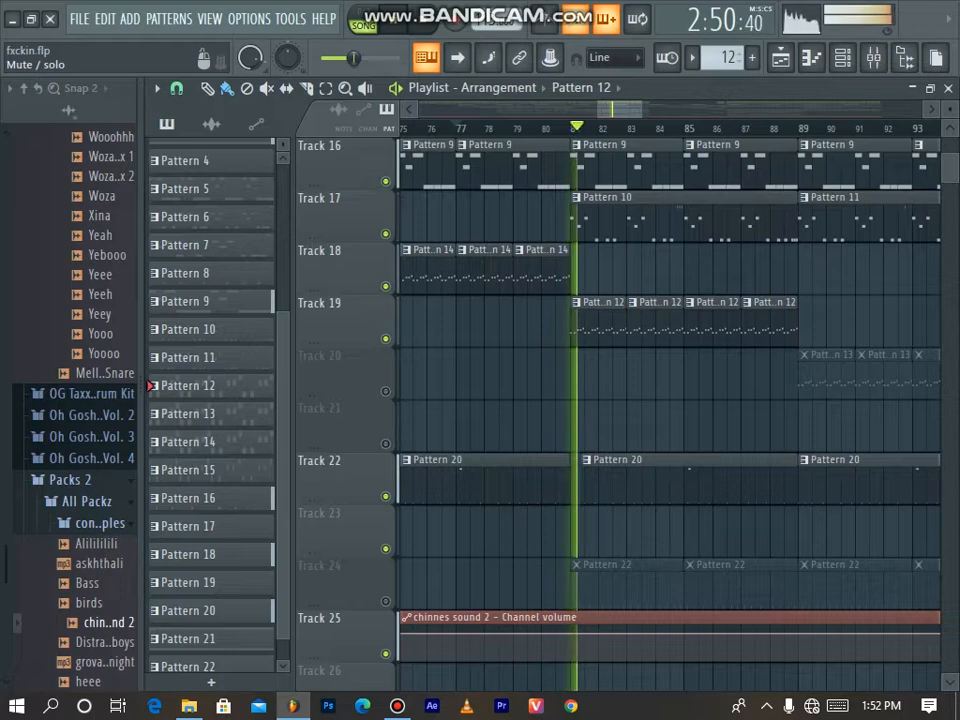
scroll(591, 275, "up", 3)
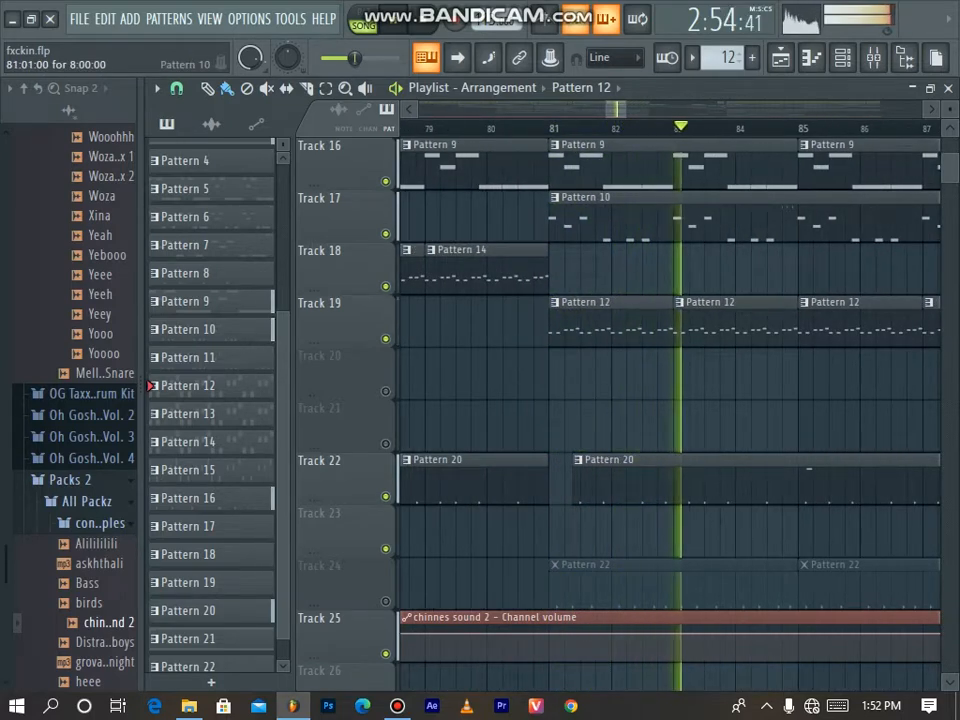
double_click(628, 220)
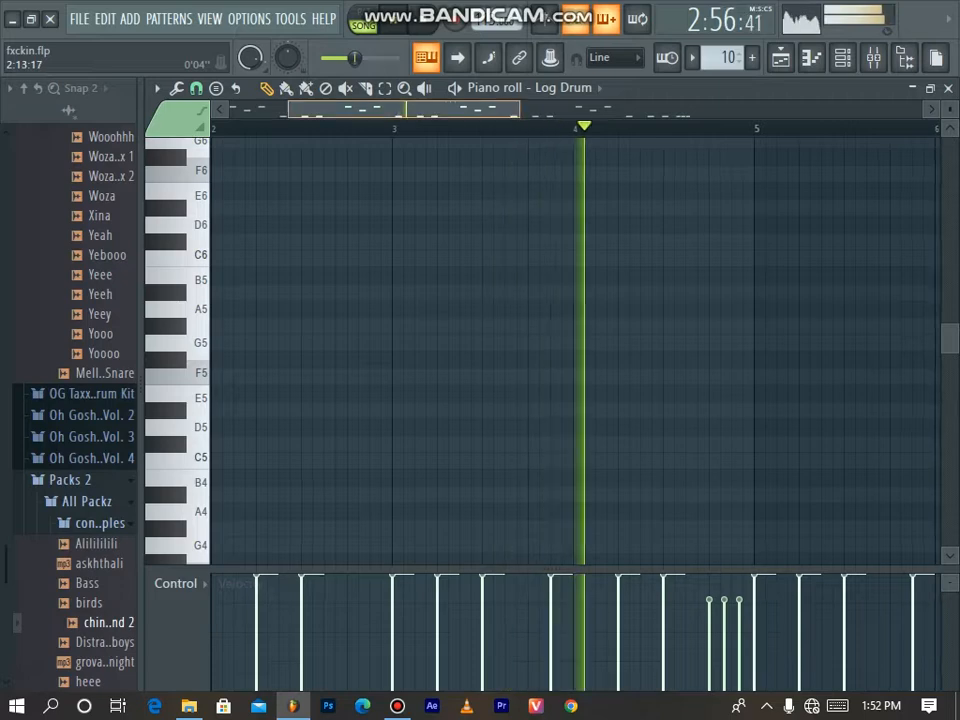
Examine the Log Drum notes across Pattern 10 while playing the pattern by itself, and return to the playlist.
left_click_drag(289, 108, 230, 108)
scroll(351, 340, "up", 2)
scroll(575, 350, "up", 6)
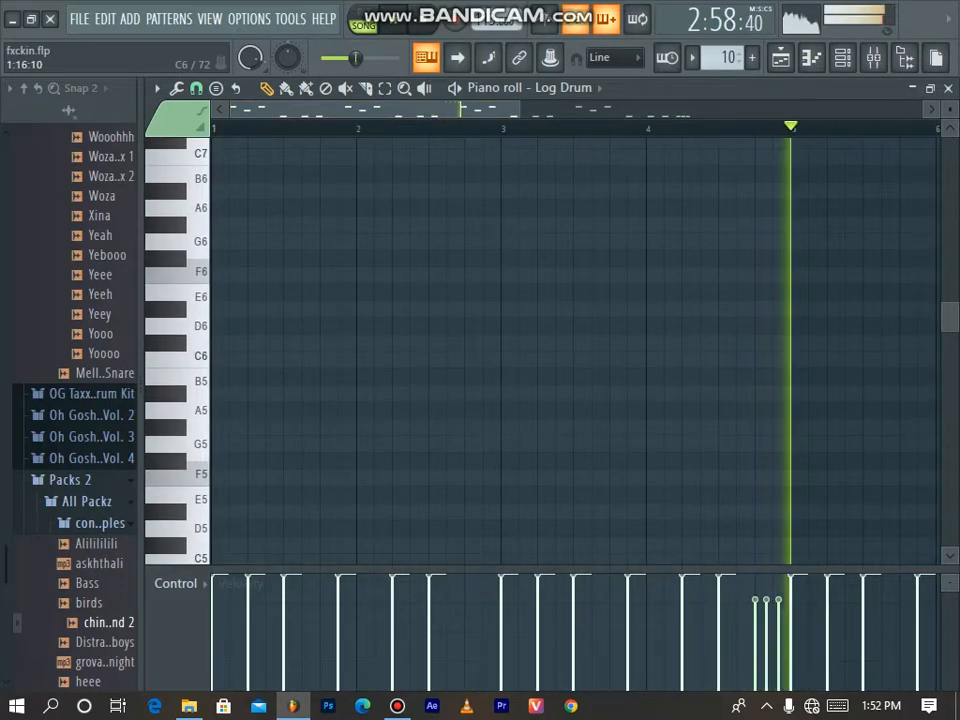
scroll(575, 350, "down", 8)
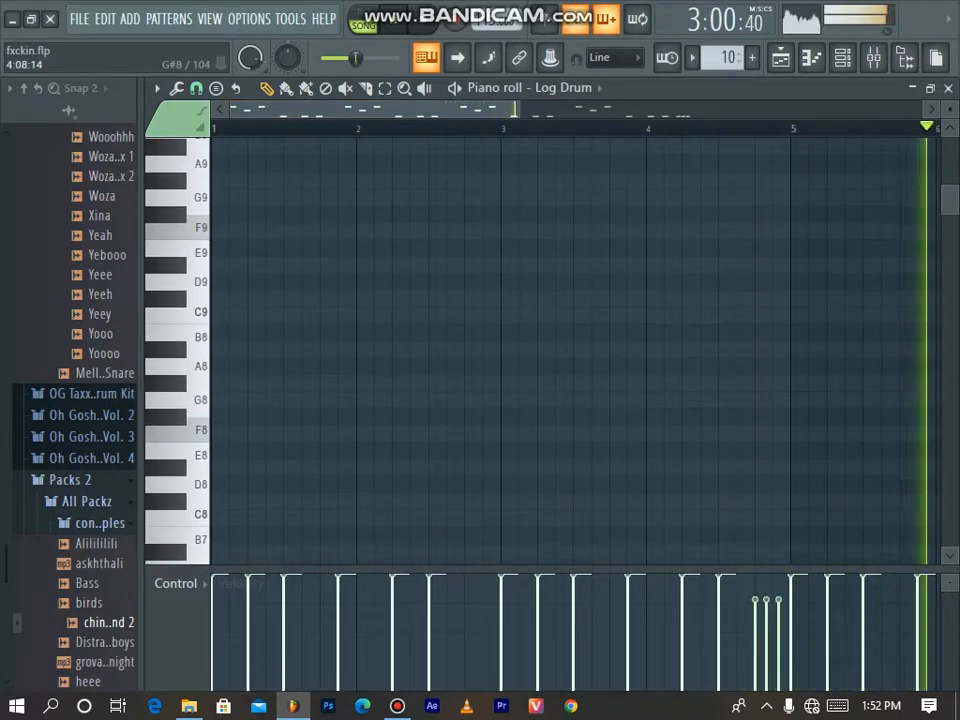
scroll(575, 350, "up", 6)
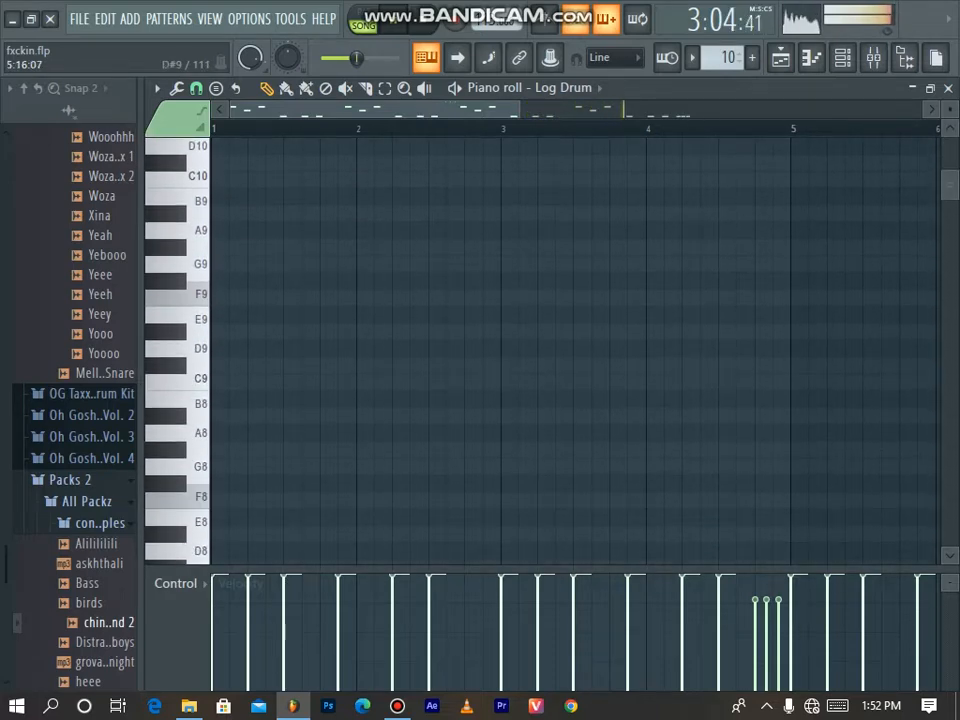
scroll(575, 350, "down", 20)
scroll(575, 350, "up", 1)
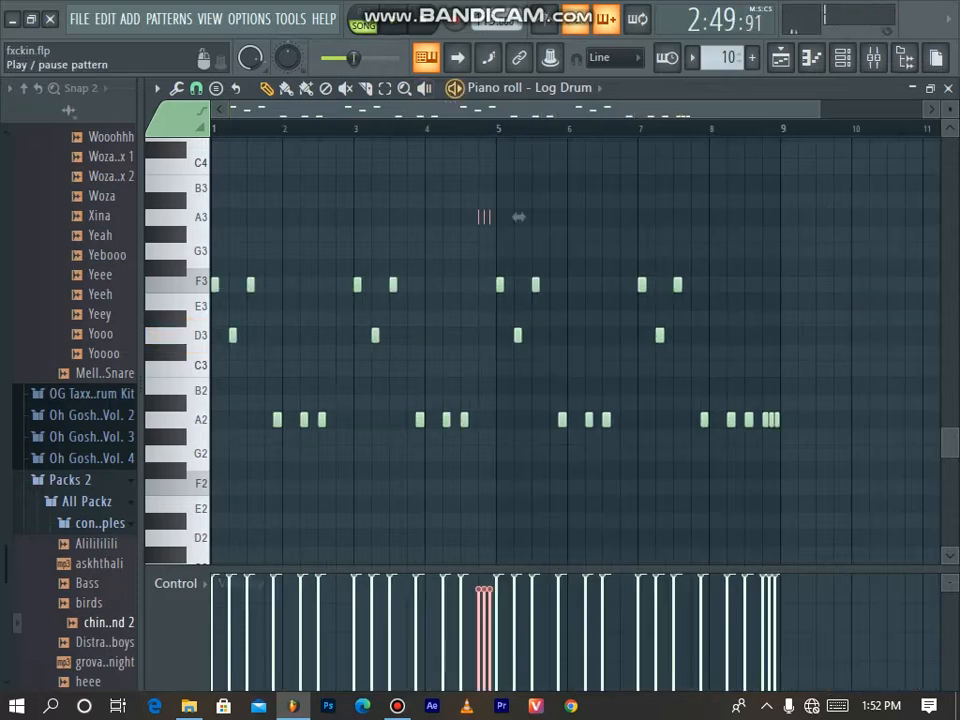
left_click(396, 20)
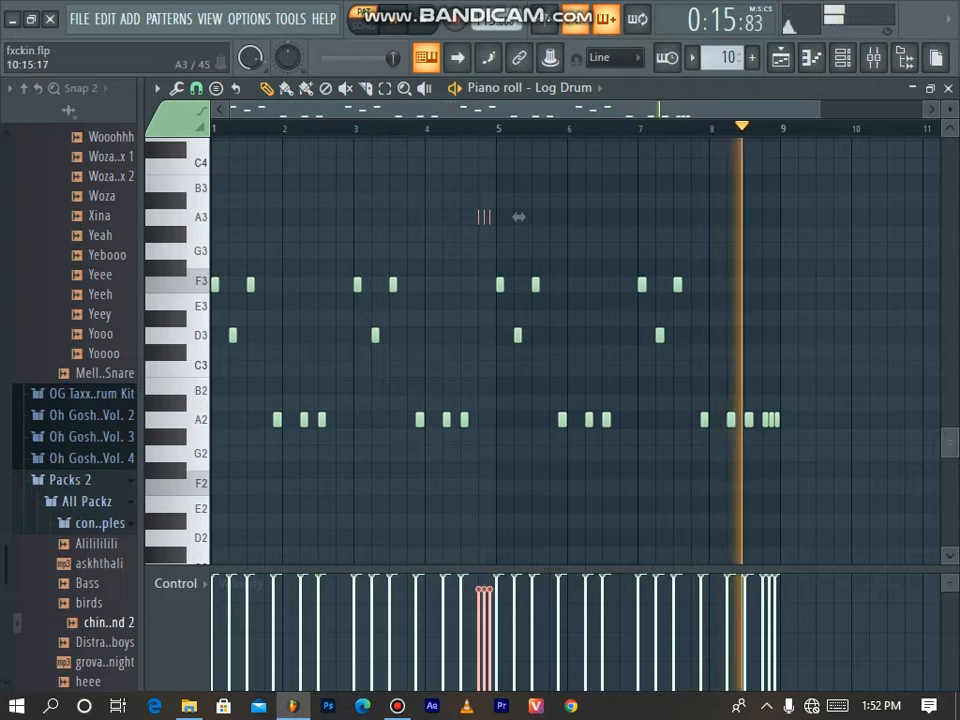
left_click(948, 89)
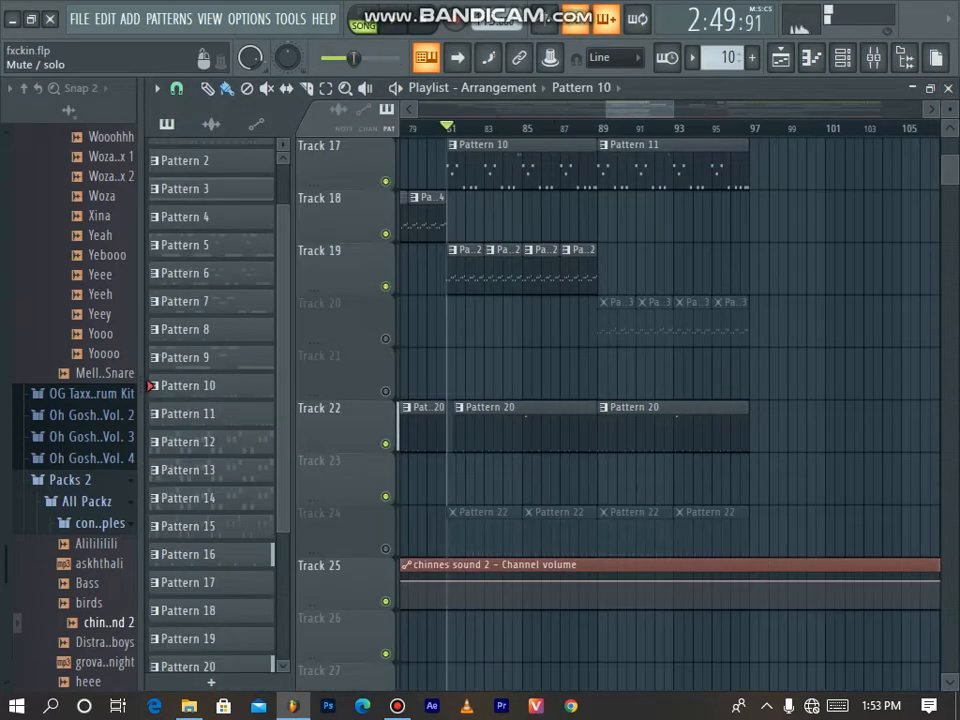
Unmute Track 24, play the song, and examine Pattern 22's KS4 - Snare (29) steps in the channel rack.
left_click(386, 549)
key("space")
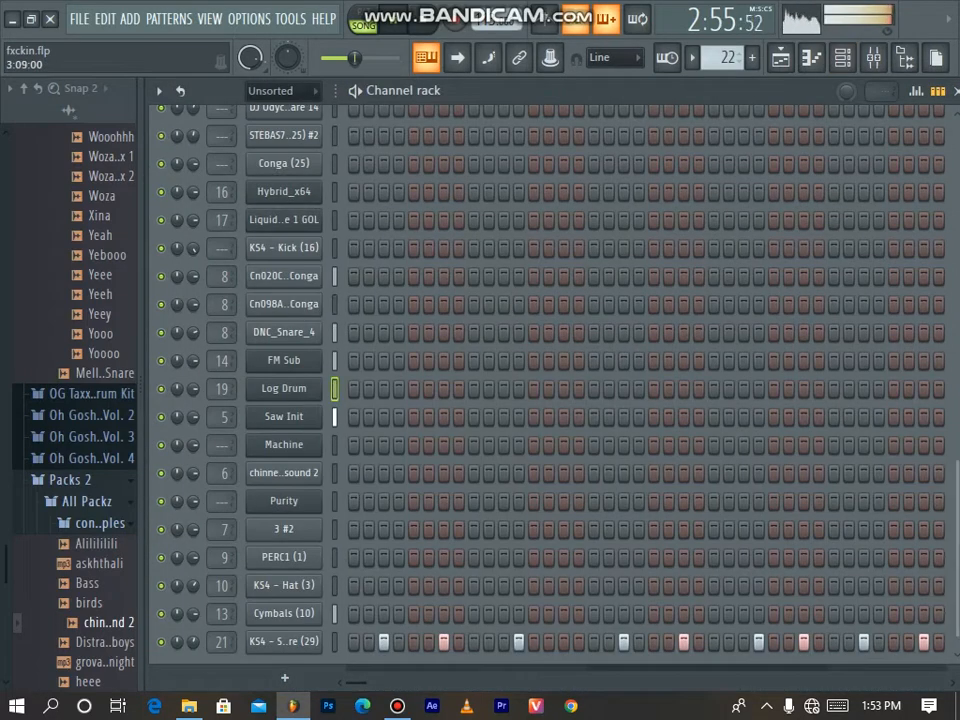
left_click_drag(957, 555, 957, 565)
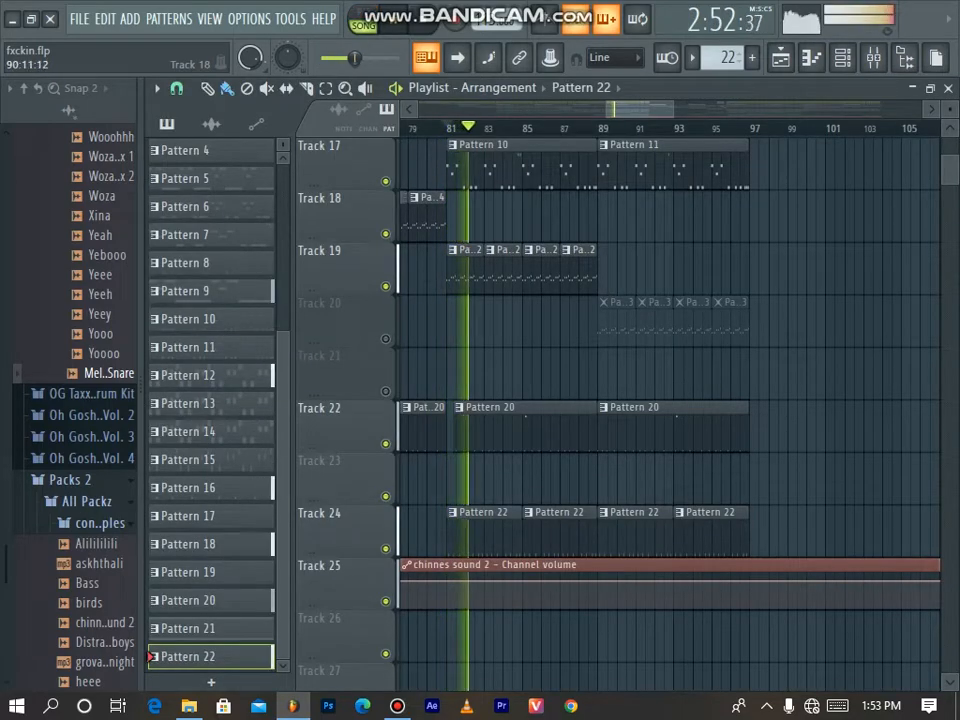
Unmute Track 20, examine the Saw Init notes of its Pattern 13 at bar 89 in the piano roll, and return to the playlist.
left_click(385, 339)
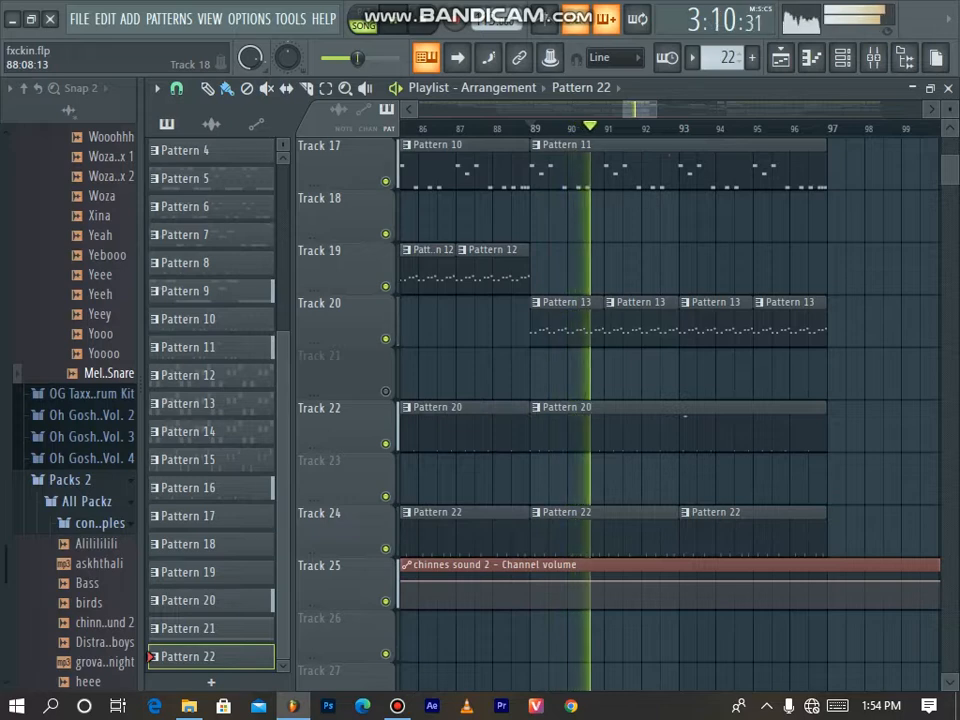
key("space")
double_click(566, 324)
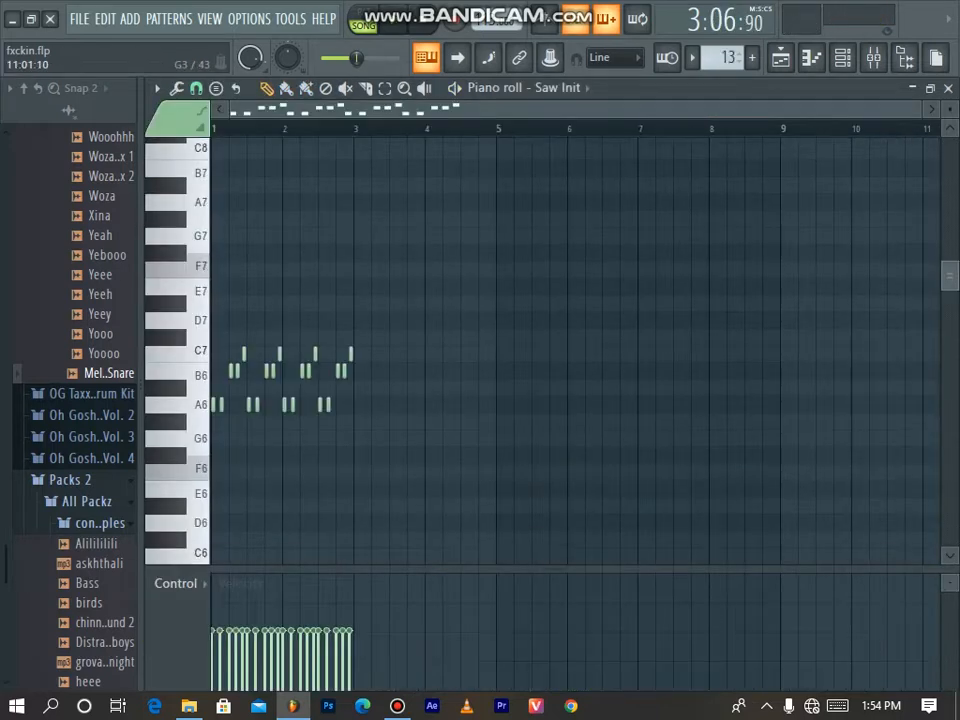
key("space")
left_click_drag(920, 109, 572, 109)
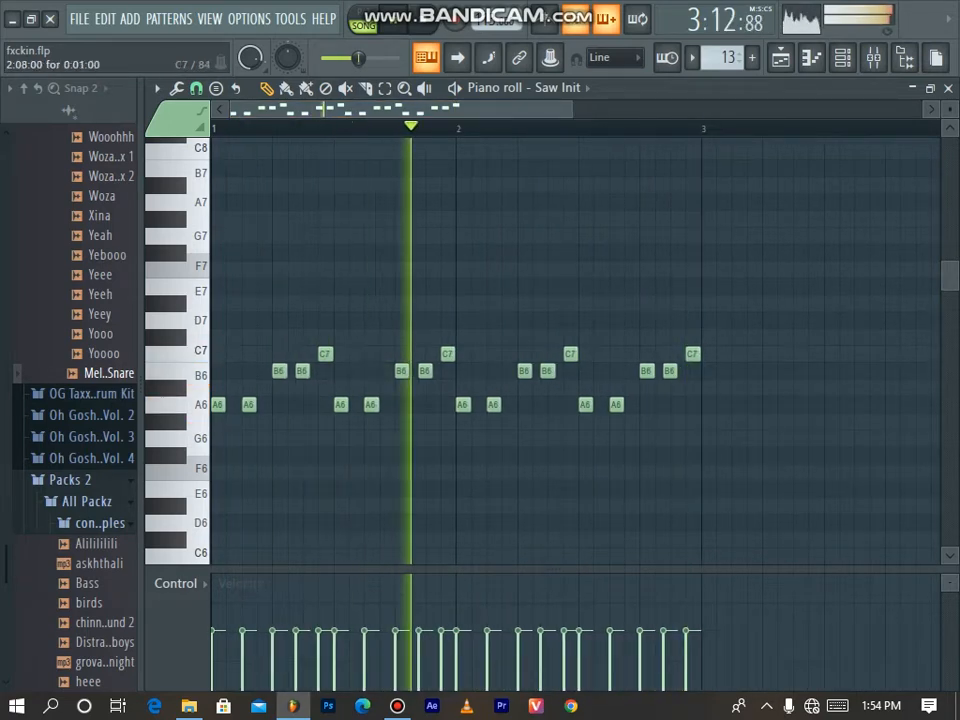
key("F5")
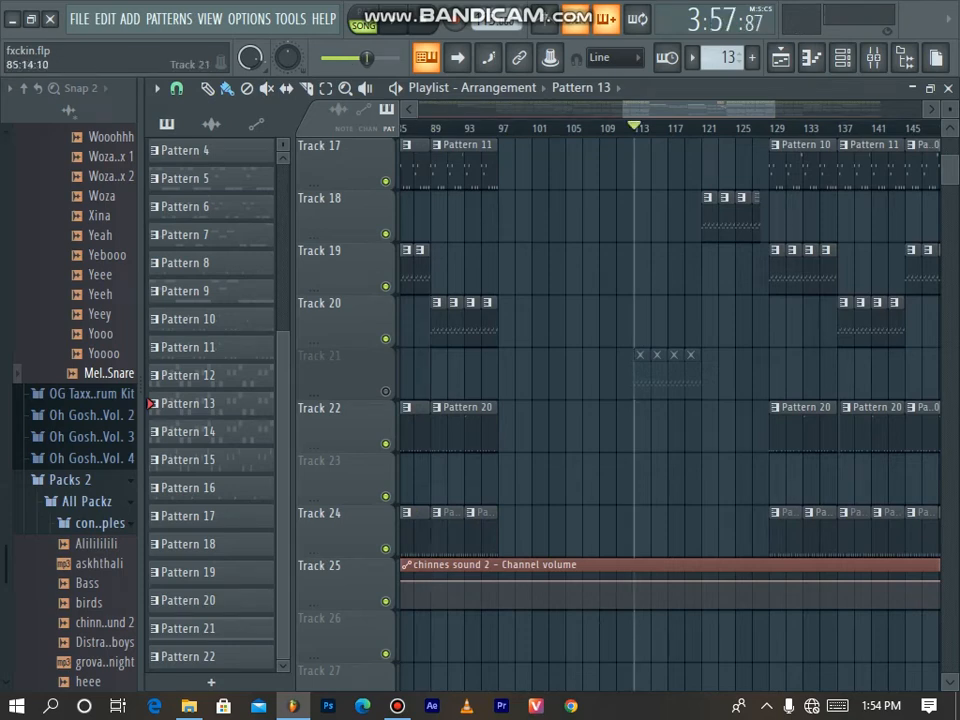
Unmute Track 21 and open its Pattern 15 clip at bar 113 in the piano roll for the 3 #2 channel.
left_click(386, 391)
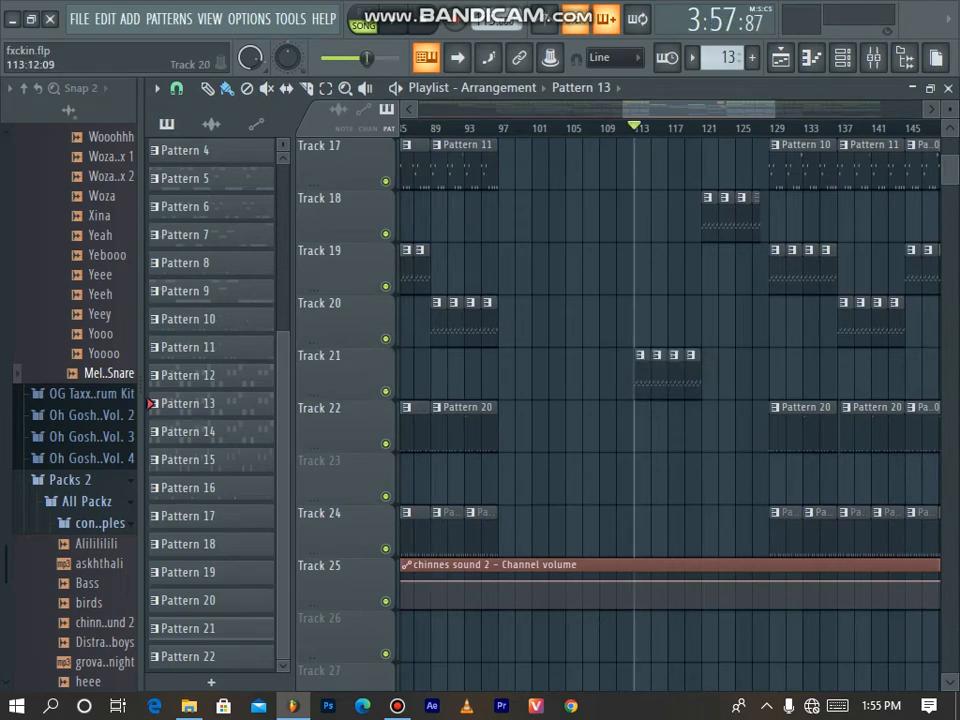
scroll(668, 400, "up", 2)
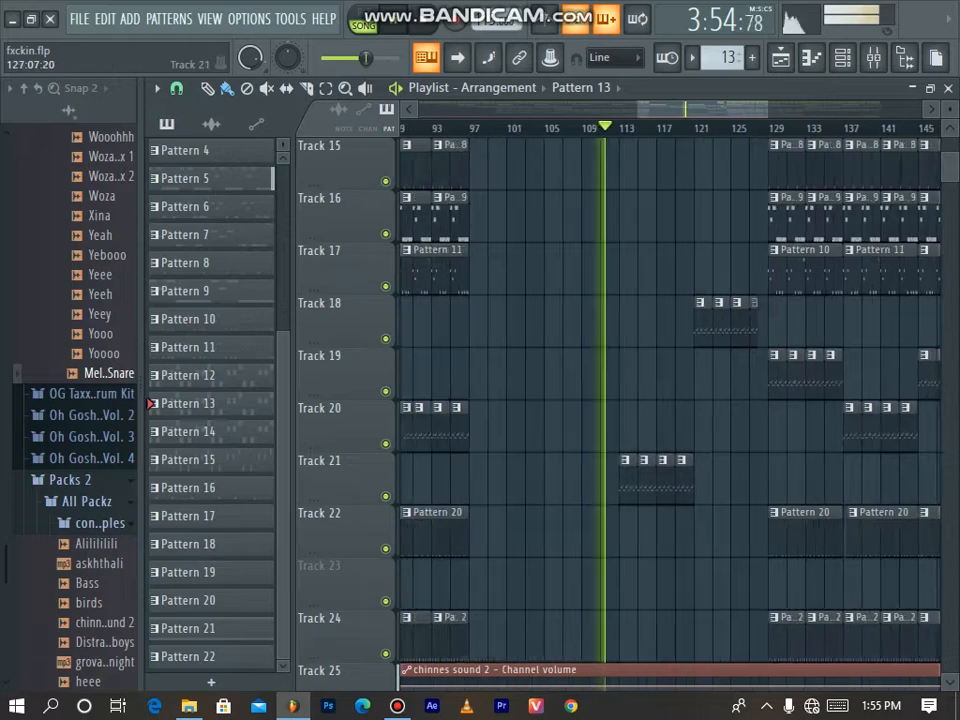
scroll(668, 400, "up", 6)
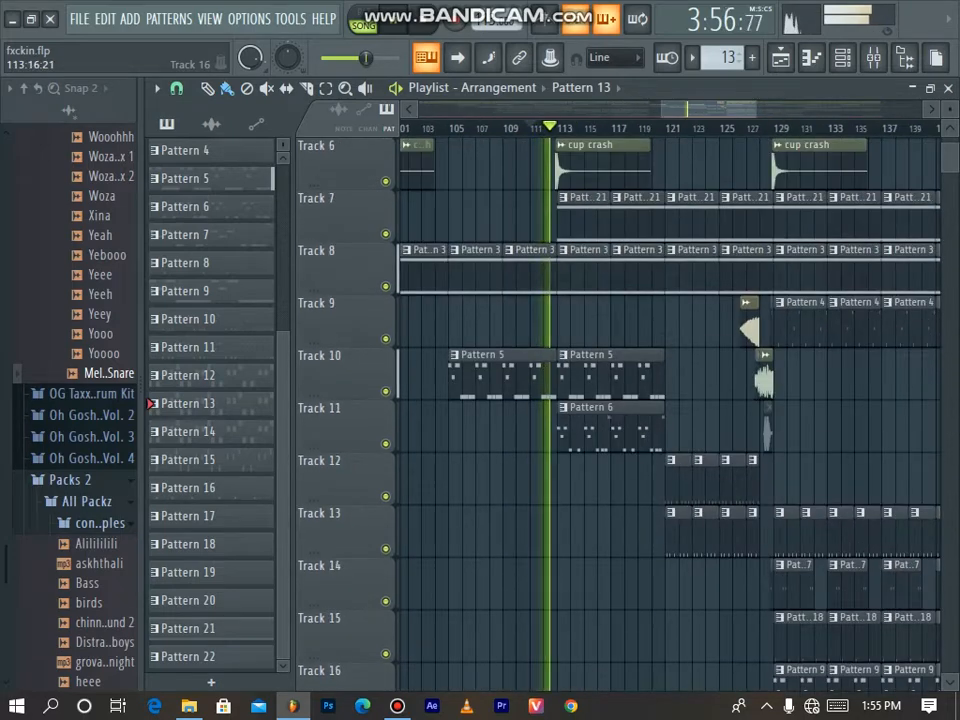
scroll(668, 400, "down", 8)
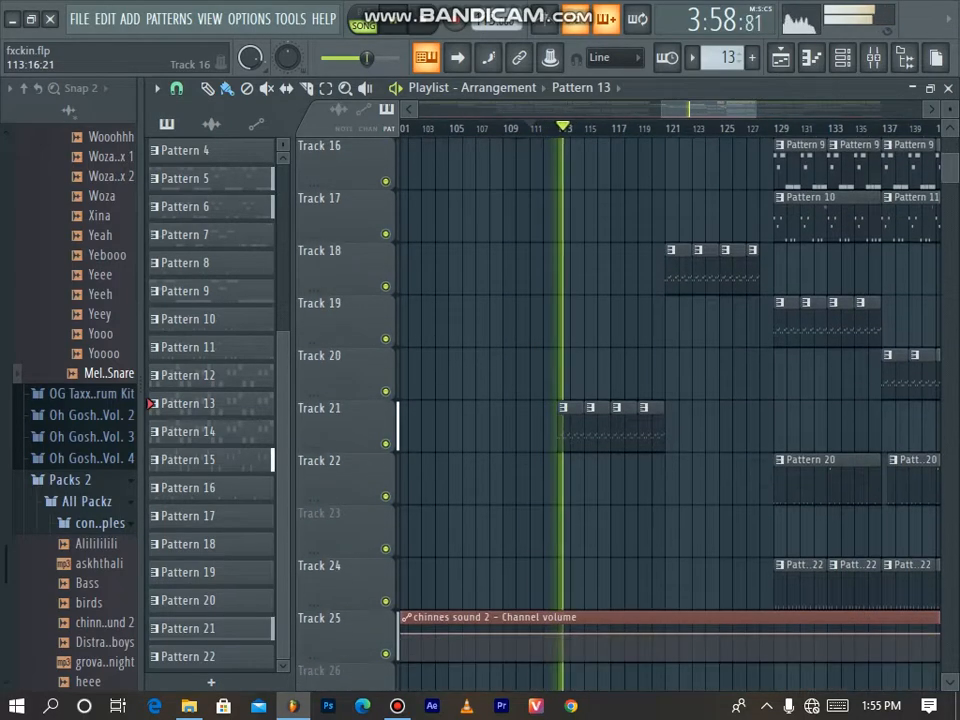
scroll(571, 428, "up", 4)
left_click(571, 428)
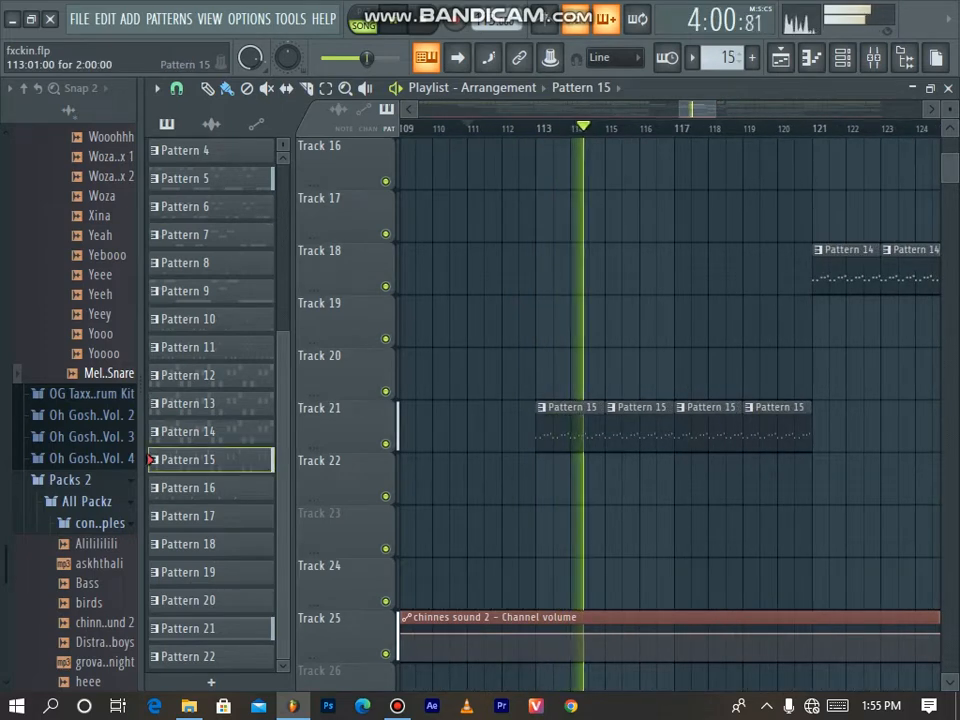
double_click(577, 422)
left_click_drag(347, 109, 232, 109)
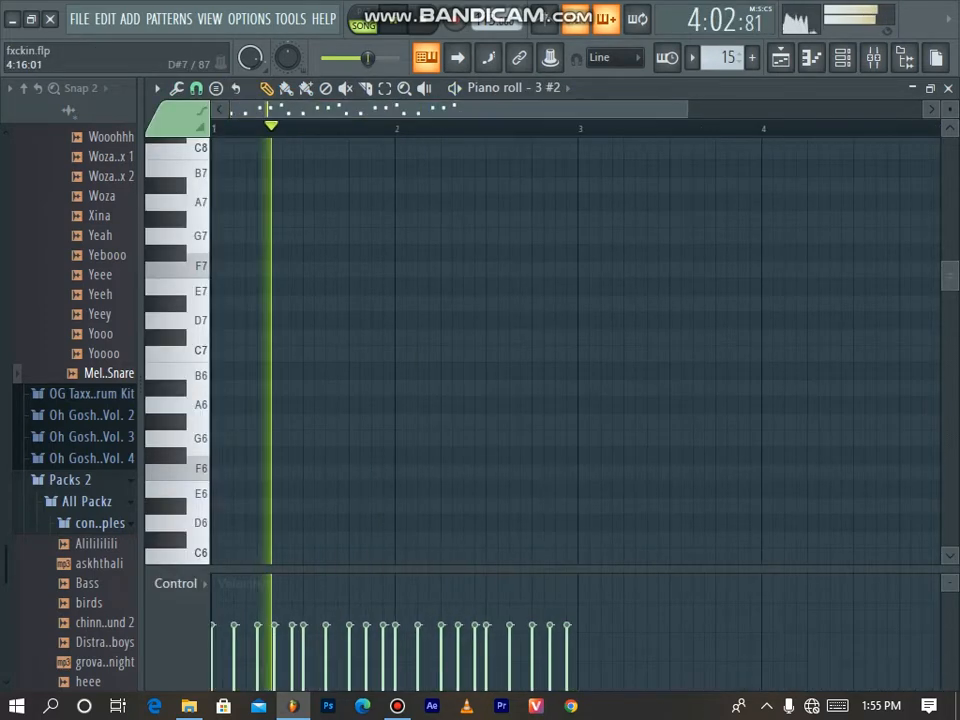
Examine the 3 #2 channel's notes of Pattern 15 in the piano roll, and return to the playlist.
scroll(575, 350, "down", 6)
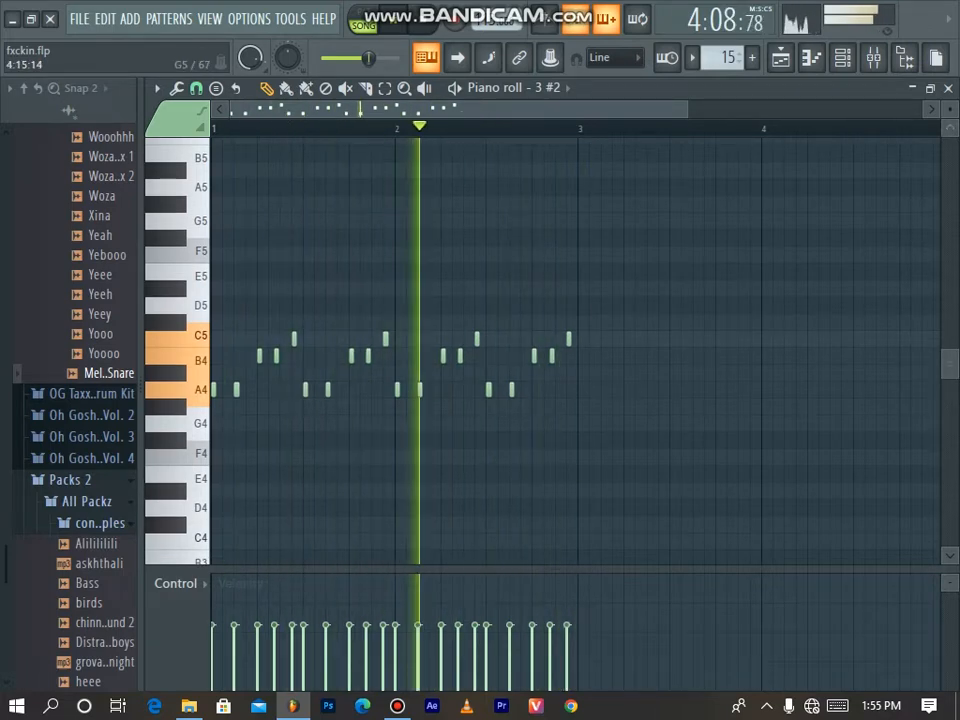
left_click(942, 88)
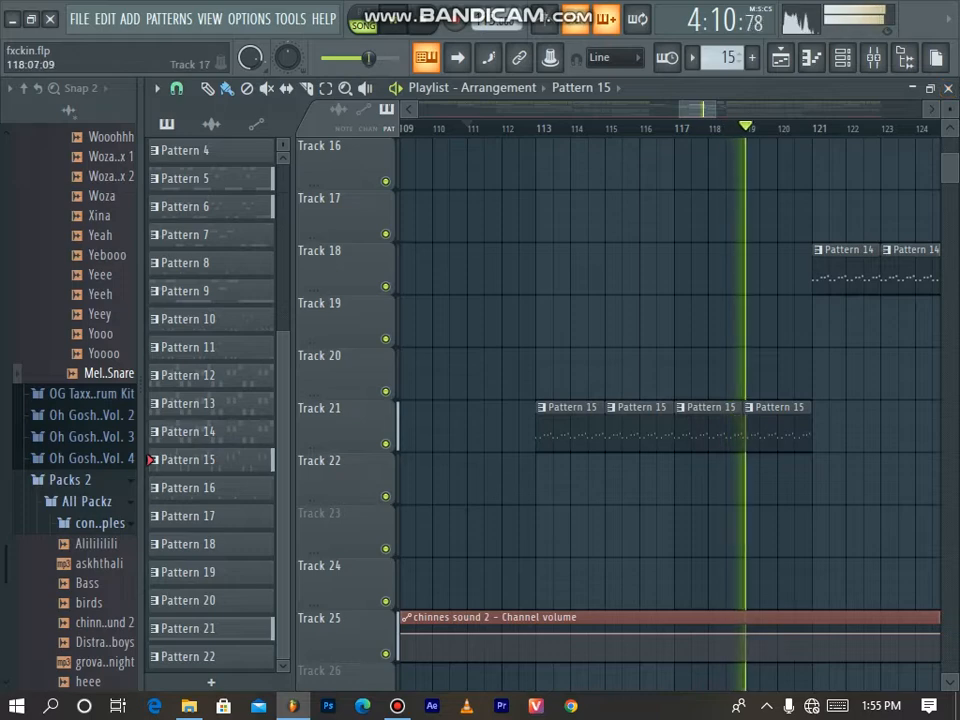
Review the clips on Tracks 6 to 21 between bars 109 and 137 of the playlist while the song plays.
left_click_drag(716, 109, 747, 109)
scroll(742, 228, "up", 1)
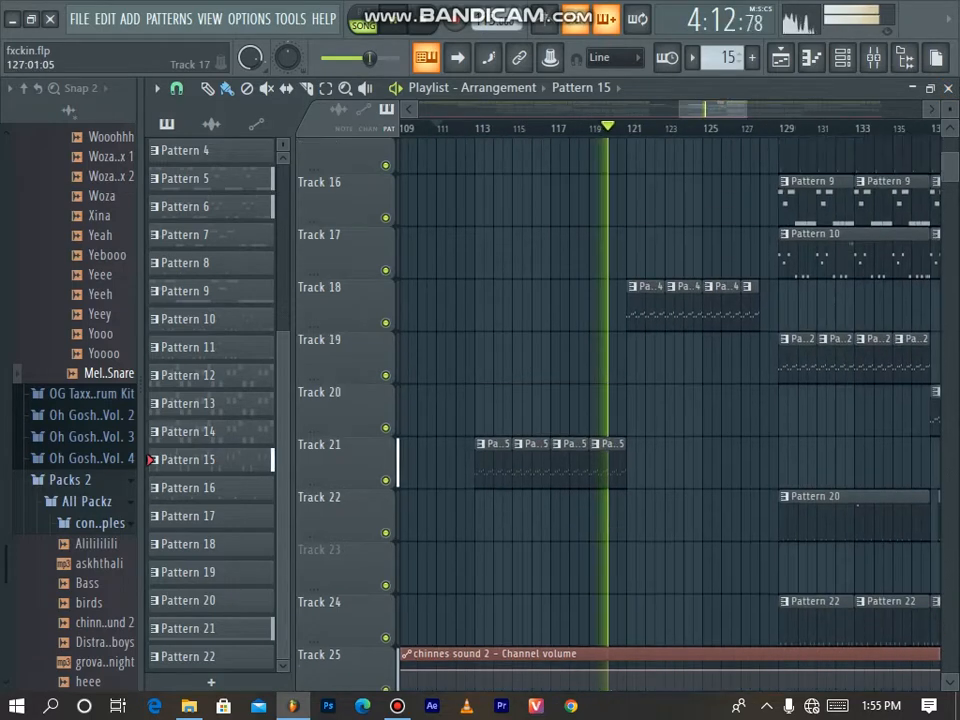
scroll(670, 400, "up", 4)
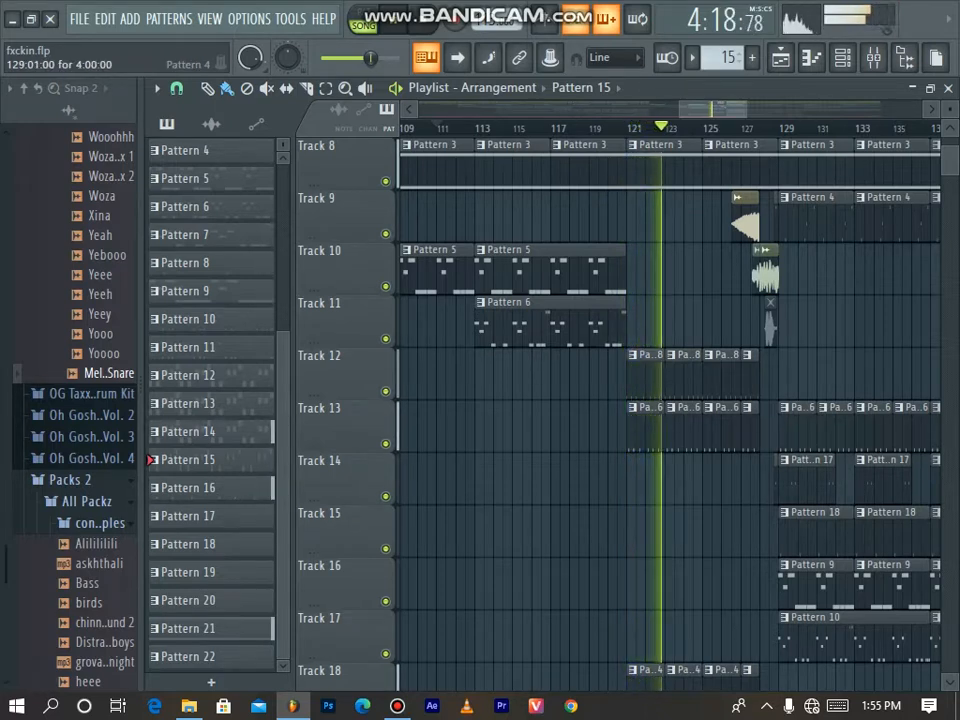
scroll(670, 410, "up", 1)
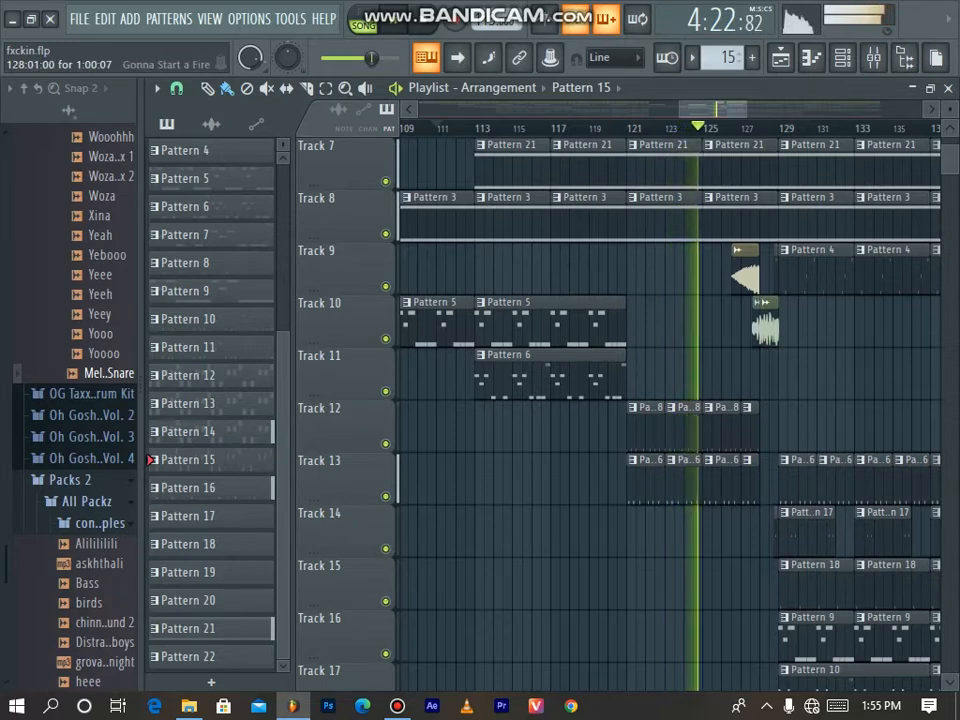
scroll(670, 410, "down", 4)
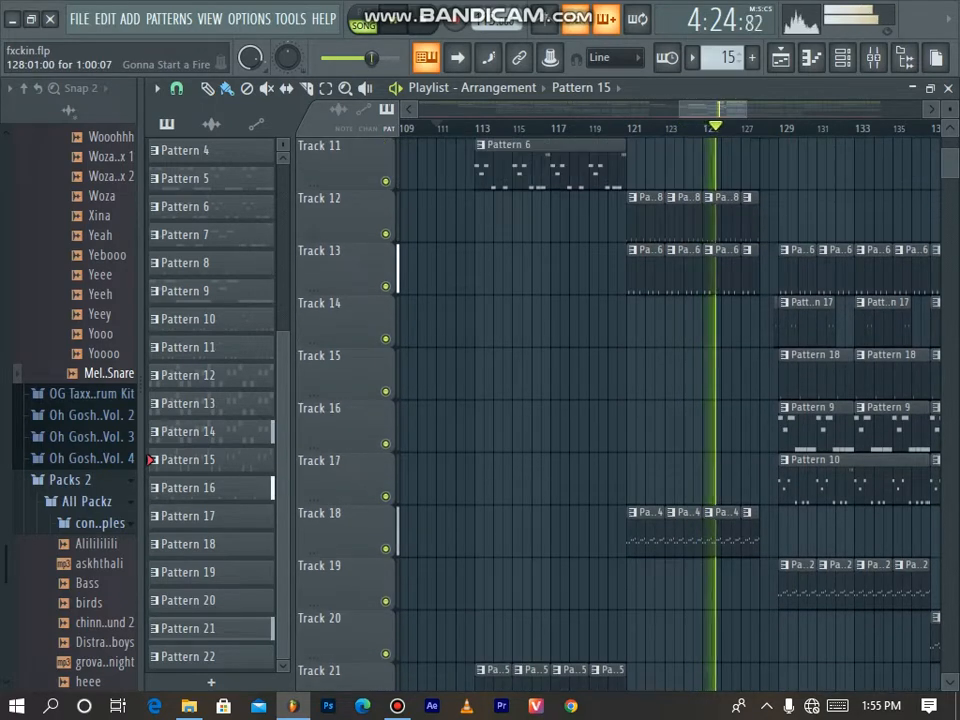
scroll(670, 410, "up", 5)
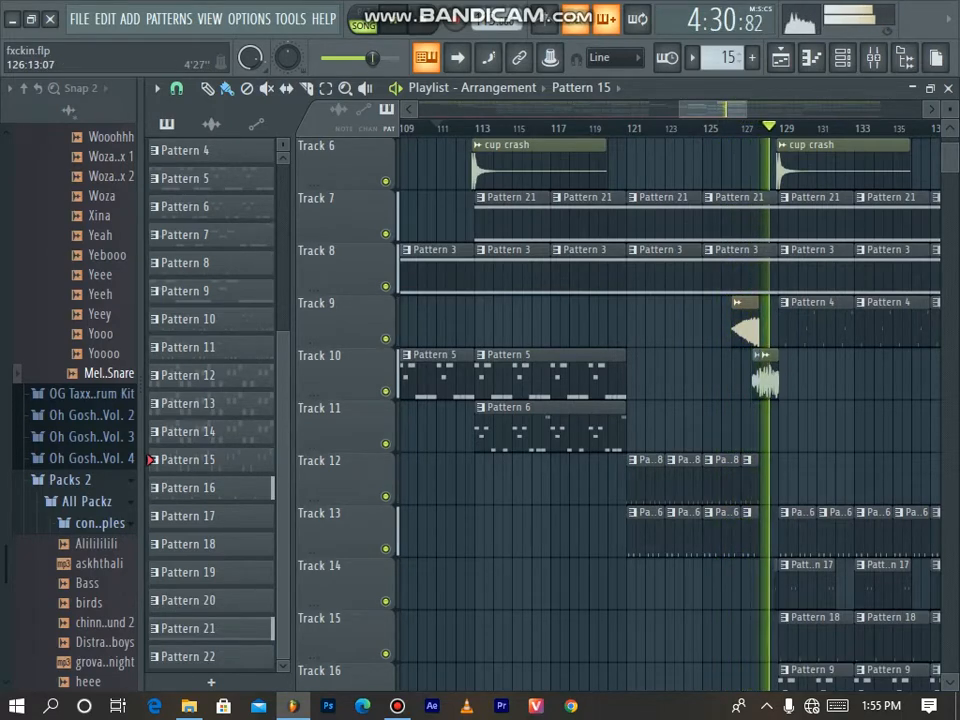
Review the track layout from bar 129 down to Track 25 during playback, and bring the whole arrangement into view.
left_click_drag(746, 109, 805, 109)
scroll(610, 370, "down", 3)
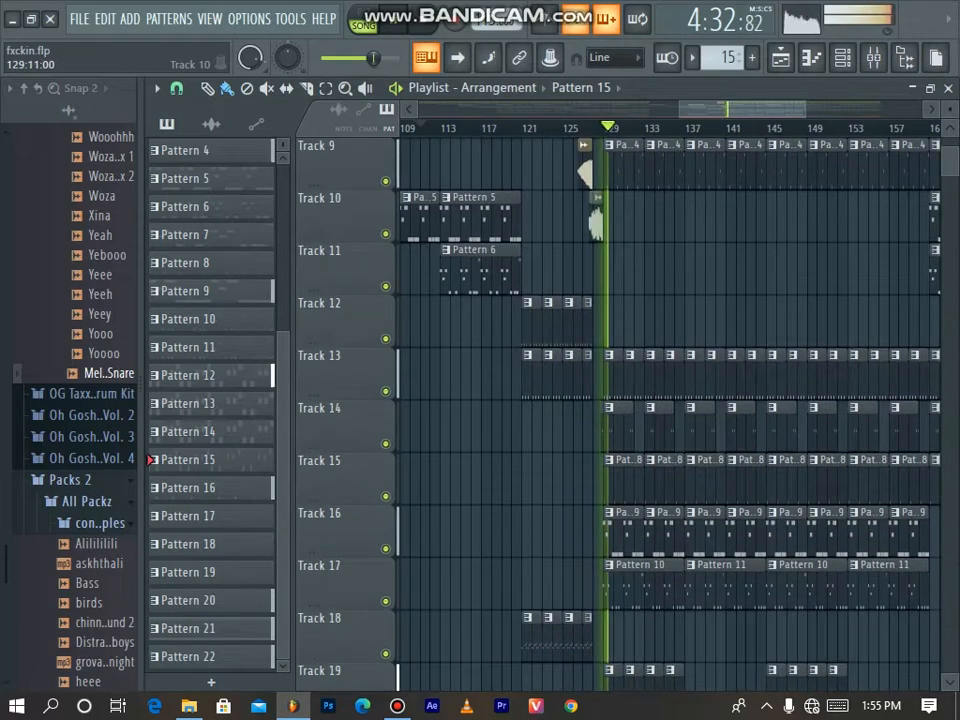
scroll(610, 370, "down", 2)
scroll(610, 370, "down", 6)
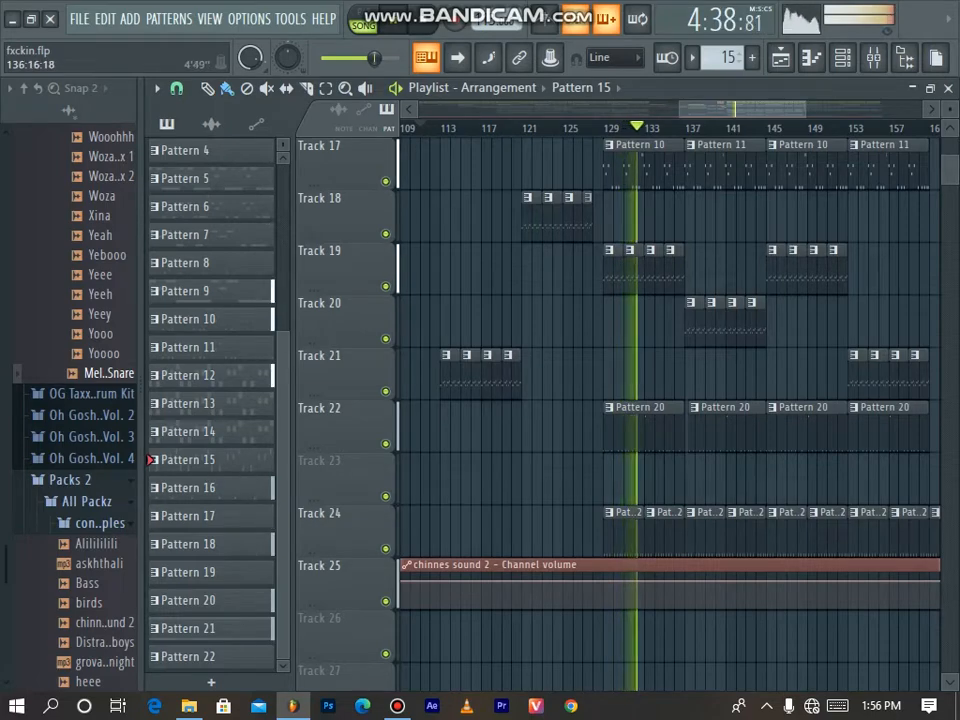
left_click_drag(681, 108, 410, 108)
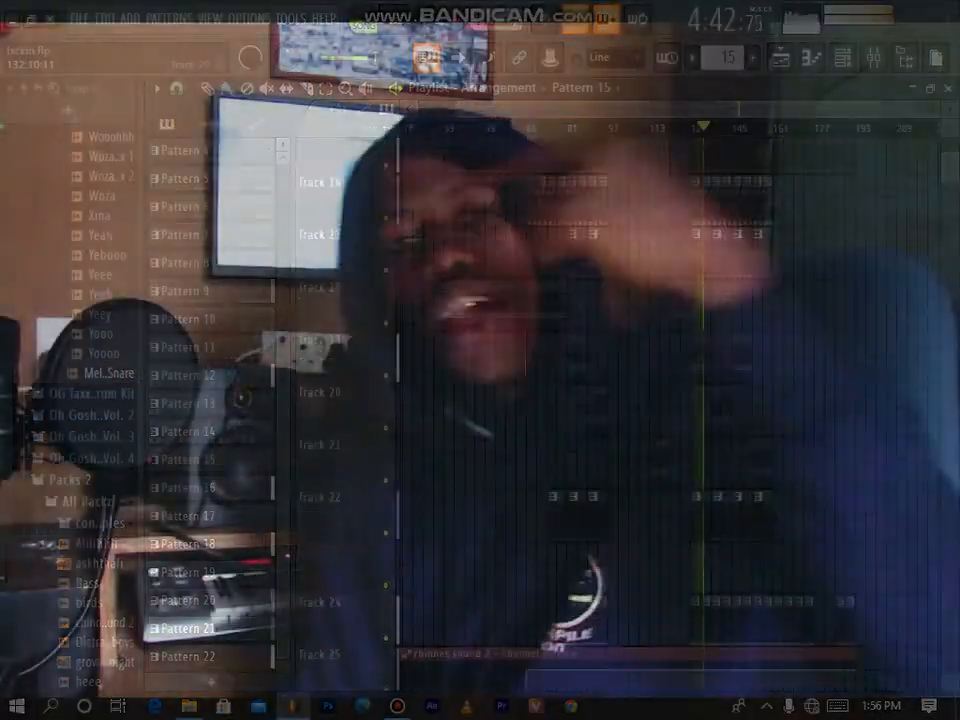